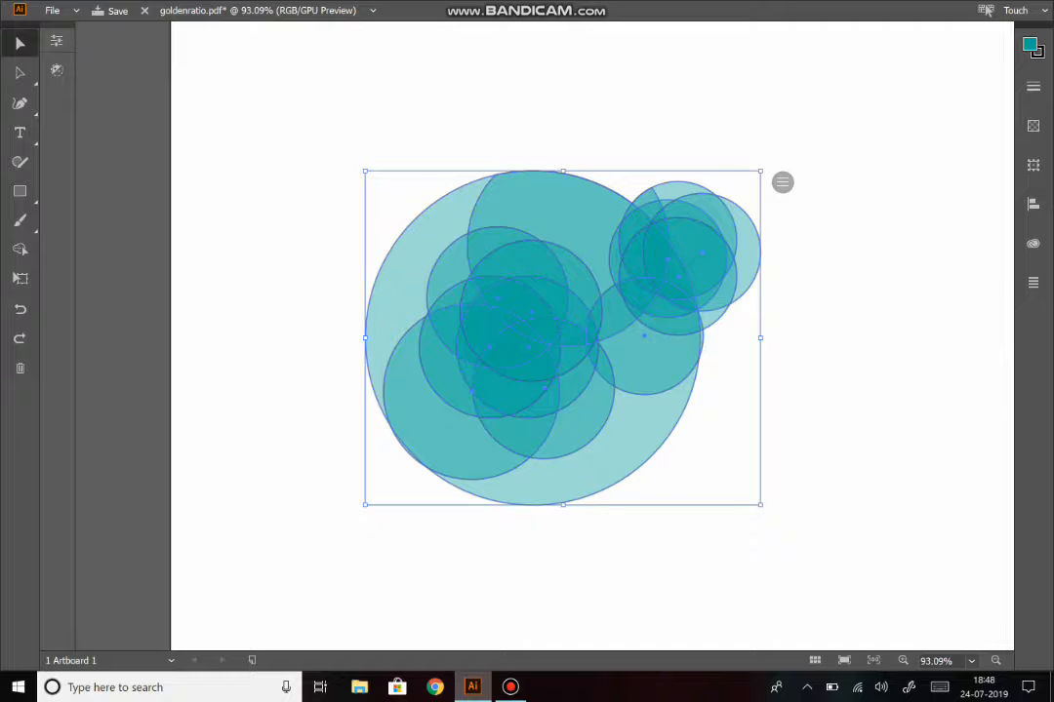
Step: Select all the overlapping circles and use Shape Builder to remove the large circle's outer upper-left region and the regions along its top
{"action": "key", "text": "ctrl+shift+a"}
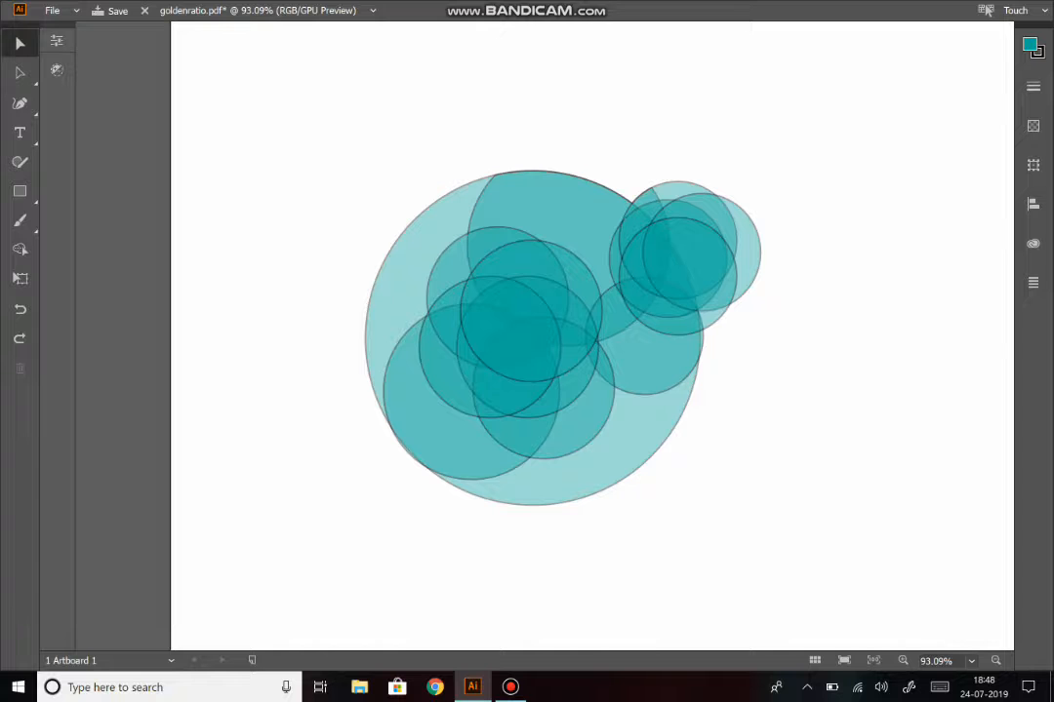
{"action": "left_click_drag", "start_coordinate": [327, 78], "coordinate": [785, 556]}
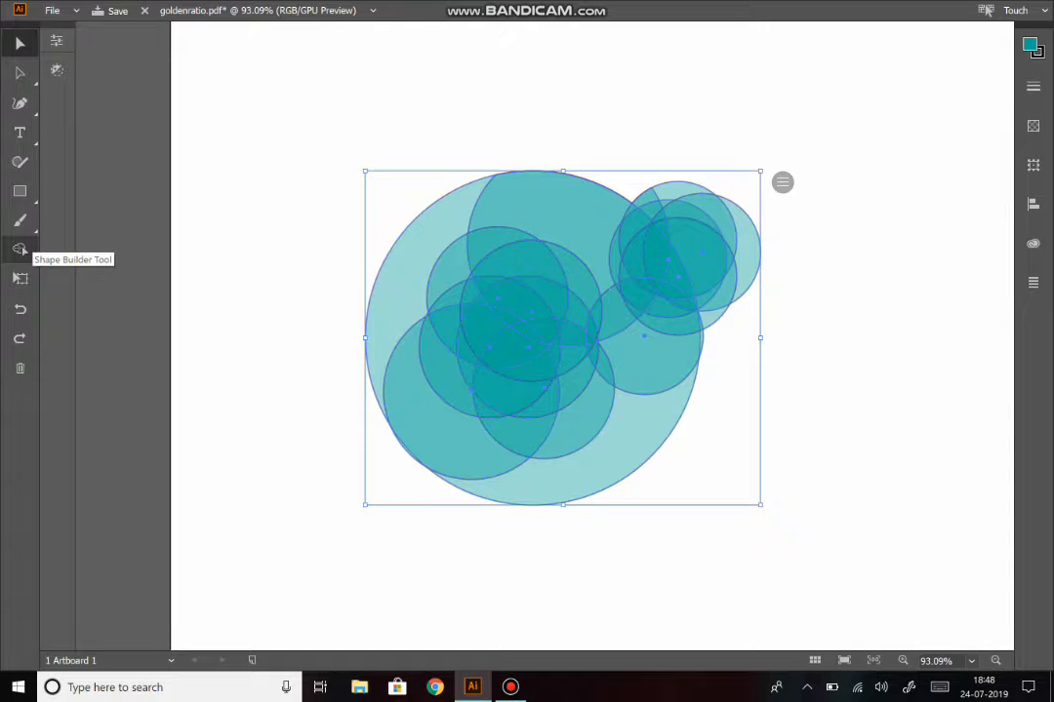
{"action": "left_click", "coordinate": [20, 250]}
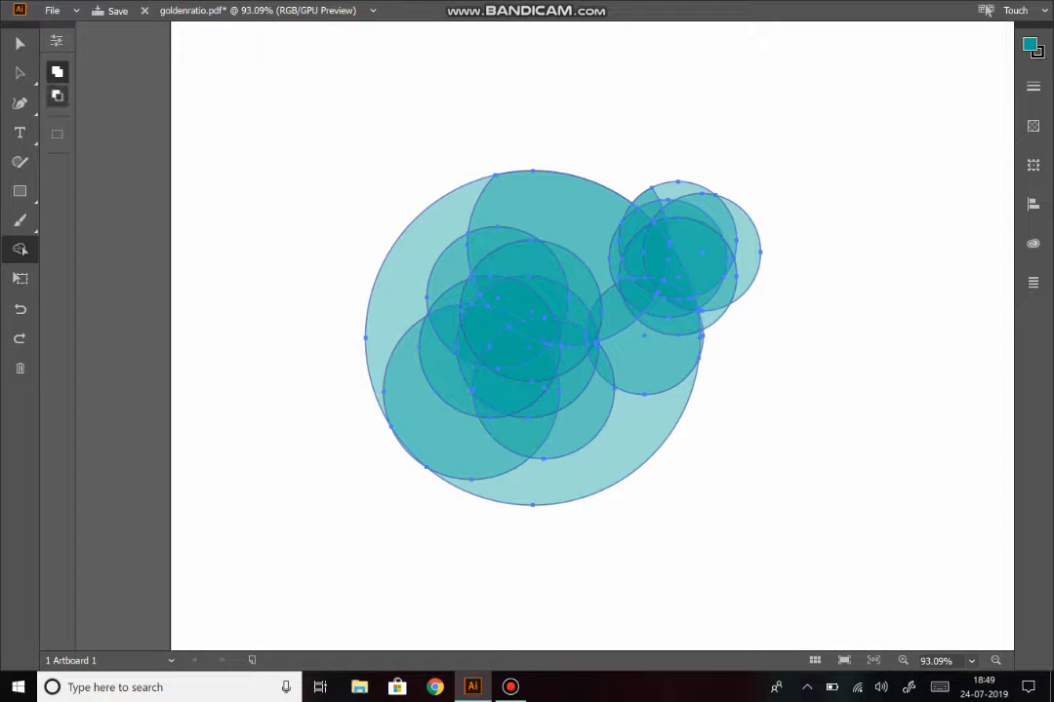
{"action": "key", "text": "alt"}
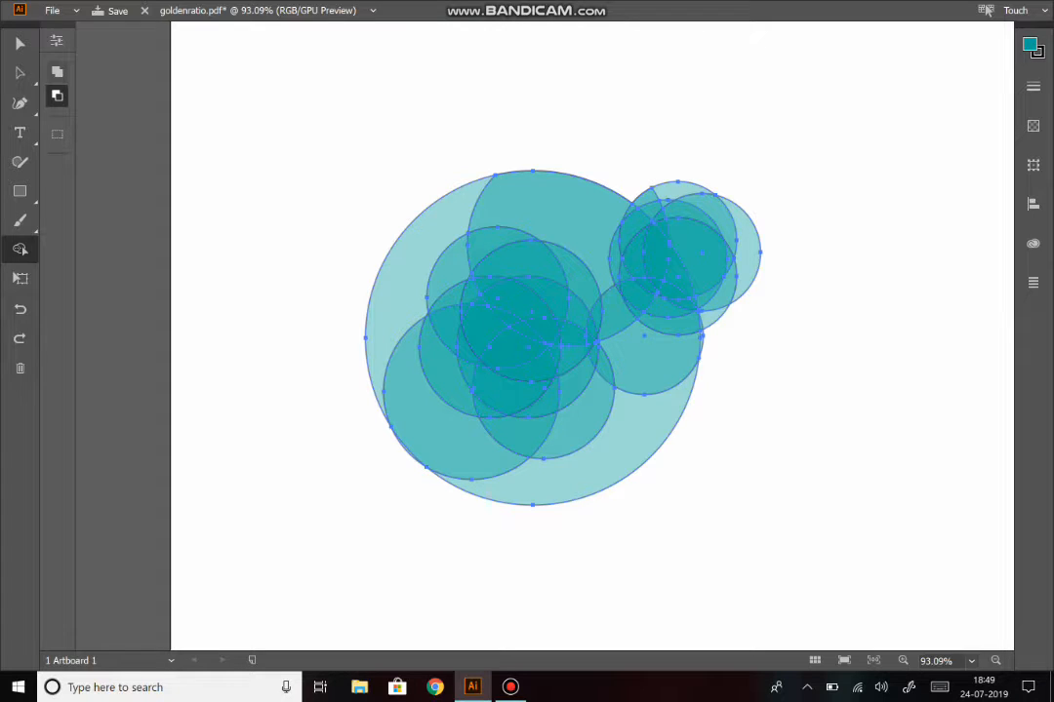
{"action": "left_click", "coordinate": [422, 241]}
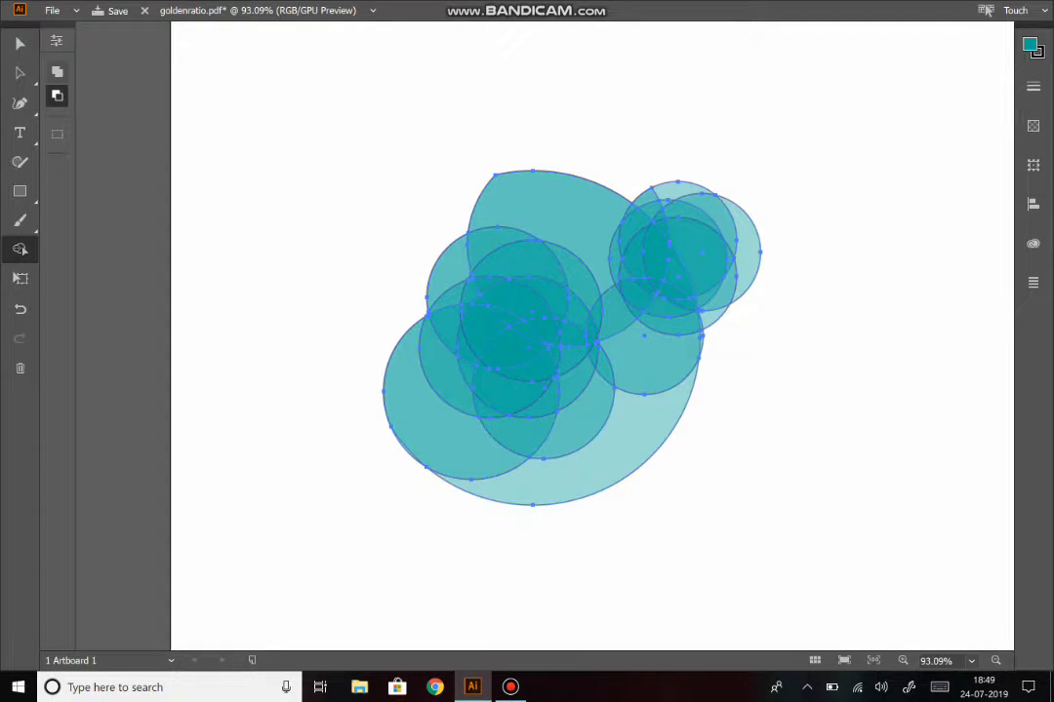
{"action": "left_click_drag", "start_coordinate": [521, 126], "coordinate": [543, 199]}
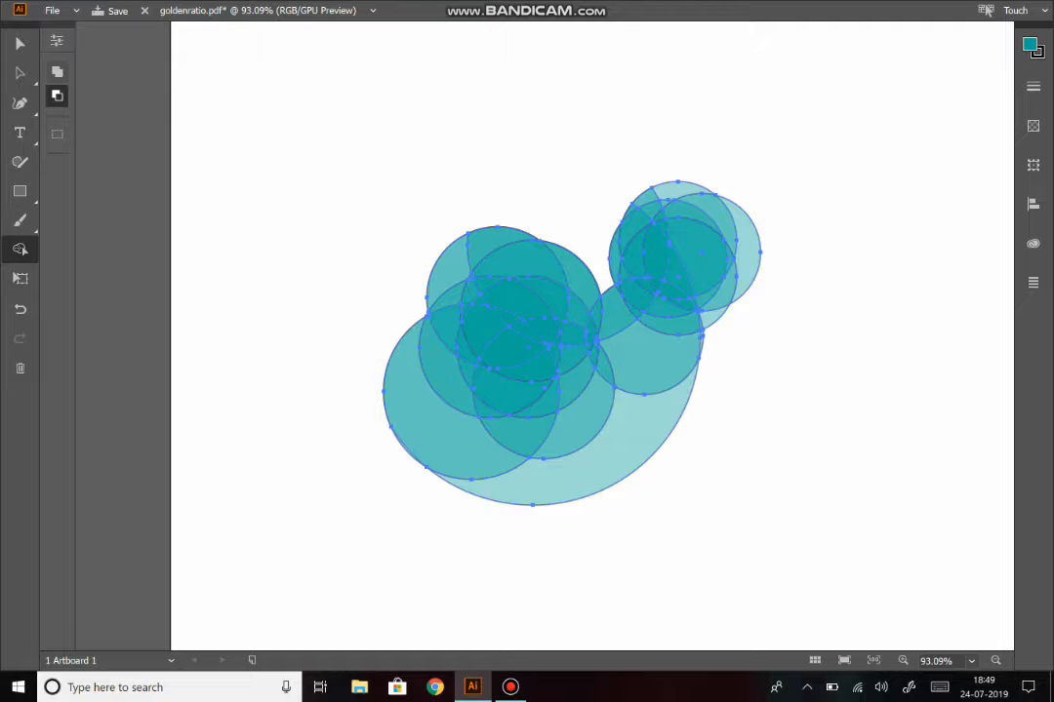
Step: Remove the lower-left circle's outer area and the circle pieces above the wing's inner curve to shape the bird's back
{"action": "left_click", "coordinate": [420, 409], "text": "alt"}
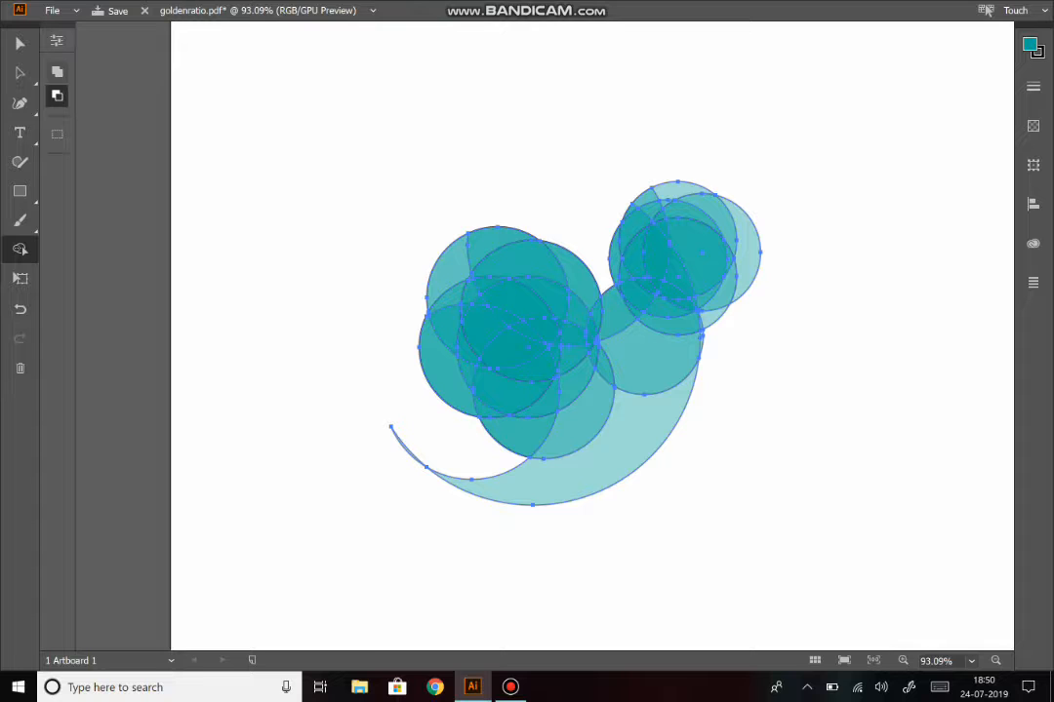
{"action": "mouse_move", "coordinate": [561, 188]}
{"action": "left_mouse_down"}
{"action": "mouse_move", "coordinate": [538, 283]}
{"action": "mouse_move", "coordinate": [554, 342]}
{"action": "left_mouse_up"}
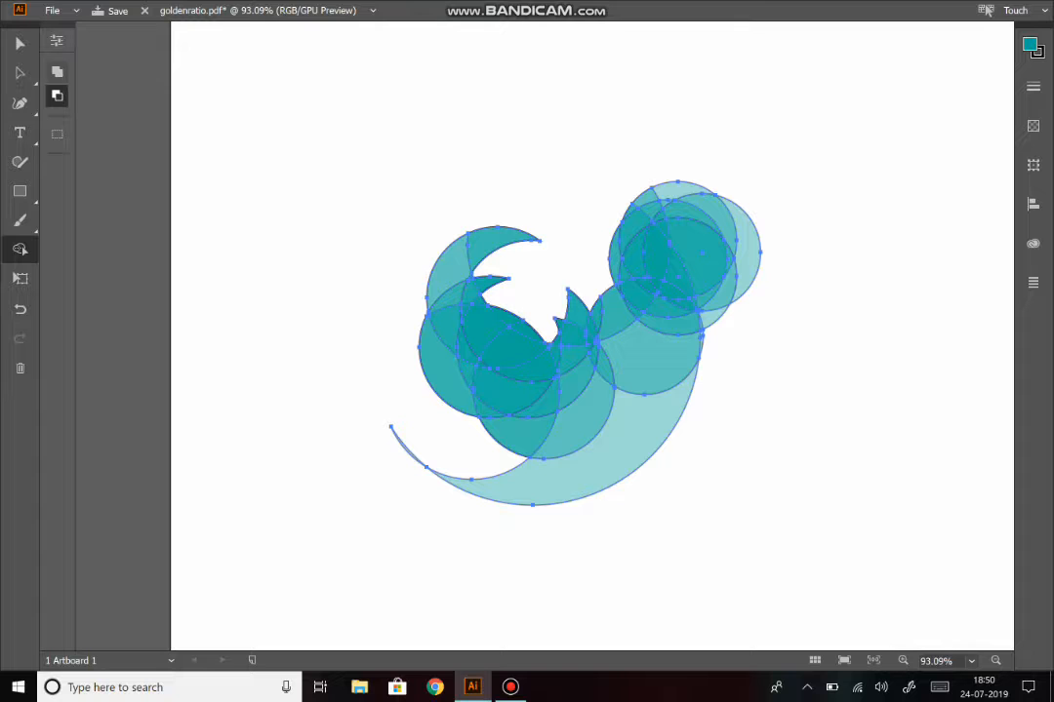
{"action": "left_click_drag", "start_coordinate": [500, 191], "coordinate": [498, 298]}
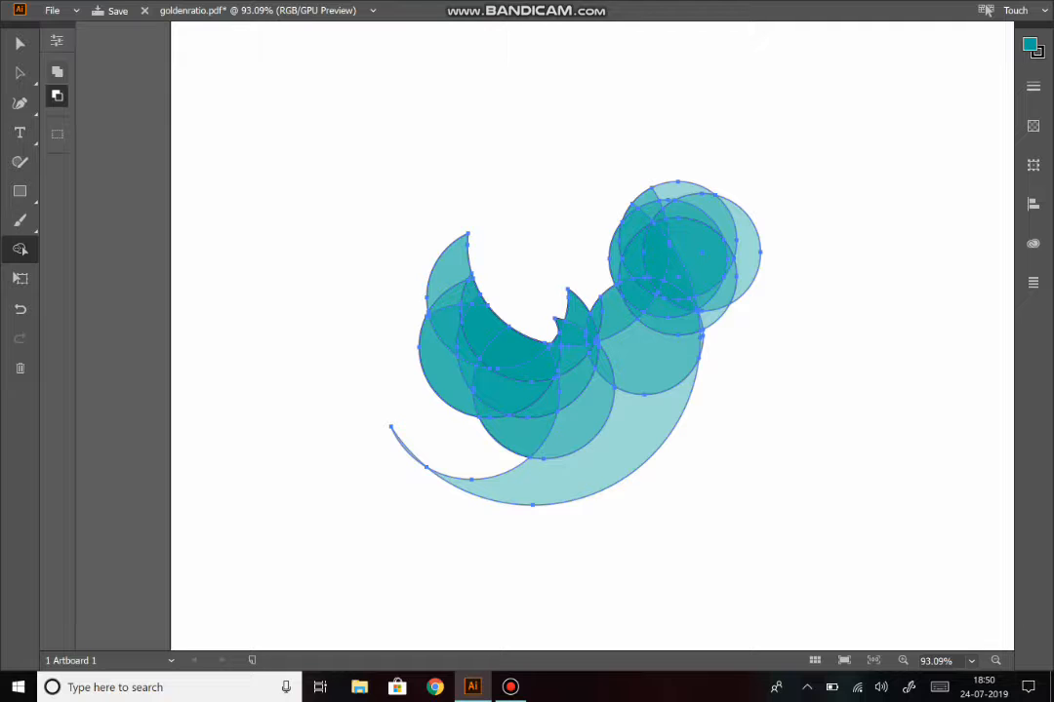
{"action": "mouse_move", "coordinate": [541, 327]}
{"action": "left_mouse_down"}
{"action": "mouse_move", "coordinate": [578, 337]}
{"action": "mouse_move", "coordinate": [577, 309]}
{"action": "left_mouse_up"}
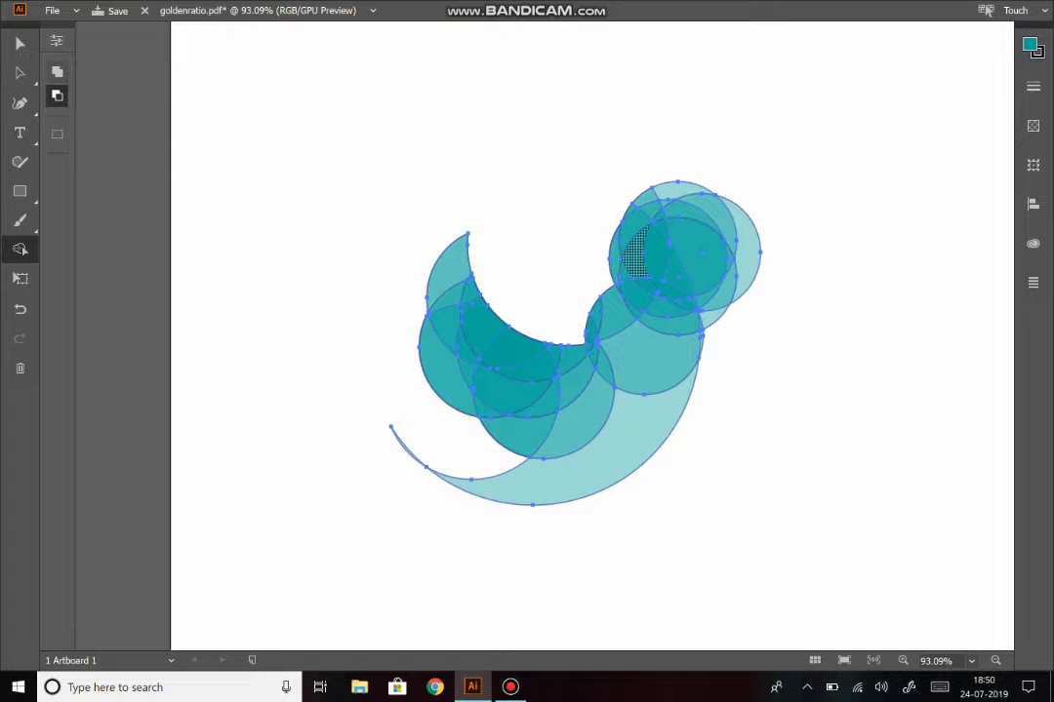
Step: Remove the excess circle regions above and beside the head, leaving the round head and the two beak tips
{"action": "left_click_drag", "start_coordinate": [731, 252], "coordinate": [807, 242]}
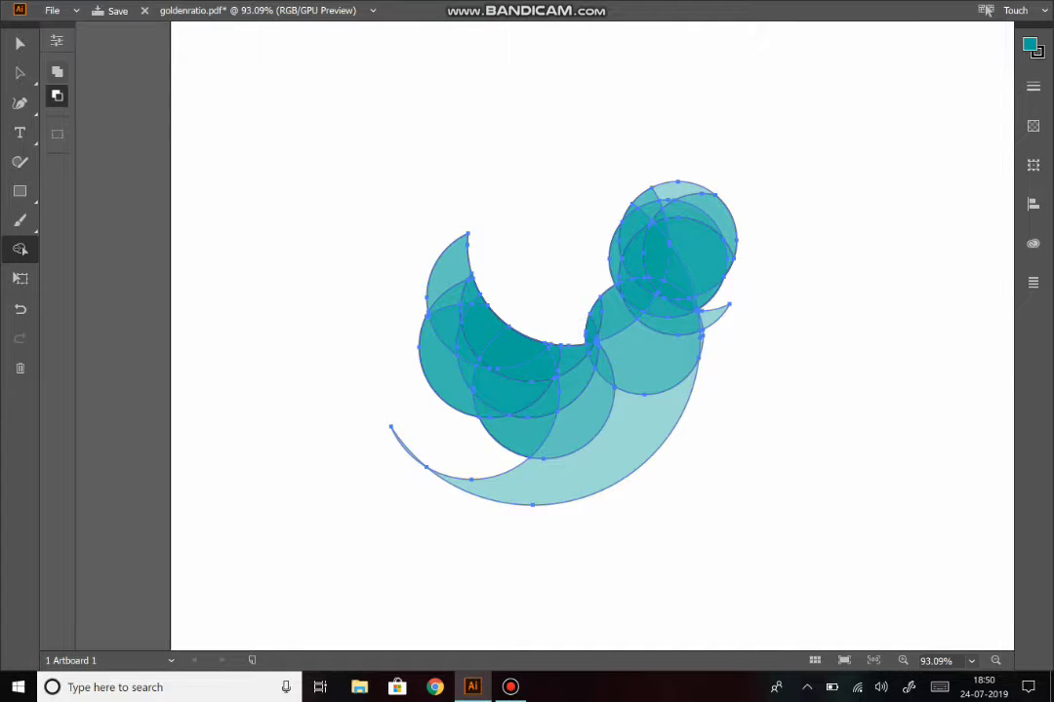
{"action": "mouse_move", "coordinate": [745, 183]}
{"action": "left_mouse_down"}
{"action": "mouse_move", "coordinate": [701, 263]}
{"action": "mouse_move", "coordinate": [729, 252]}
{"action": "left_mouse_up"}
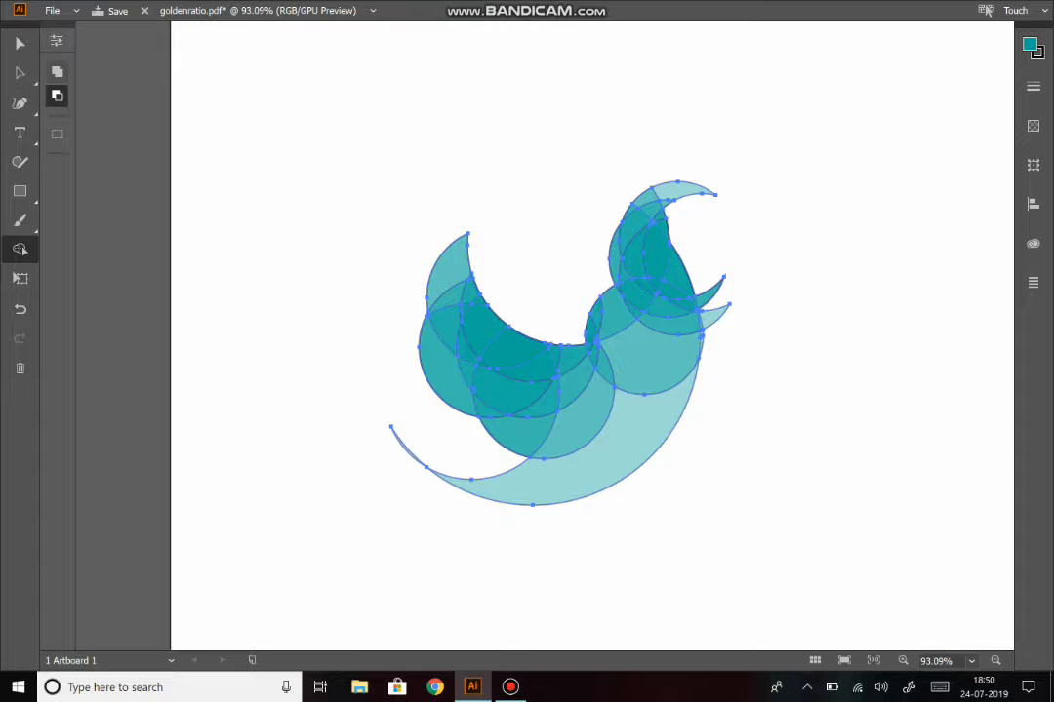
{"action": "mouse_move", "coordinate": [744, 162]}
{"action": "left_mouse_down"}
{"action": "mouse_move", "coordinate": [677, 188]}
{"action": "mouse_move", "coordinate": [646, 223]}
{"action": "mouse_move", "coordinate": [654, 253]}
{"action": "mouse_move", "coordinate": [673, 261]}
{"action": "left_mouse_up"}
{"action": "left_click", "coordinate": [653, 222], "text": "alt"}
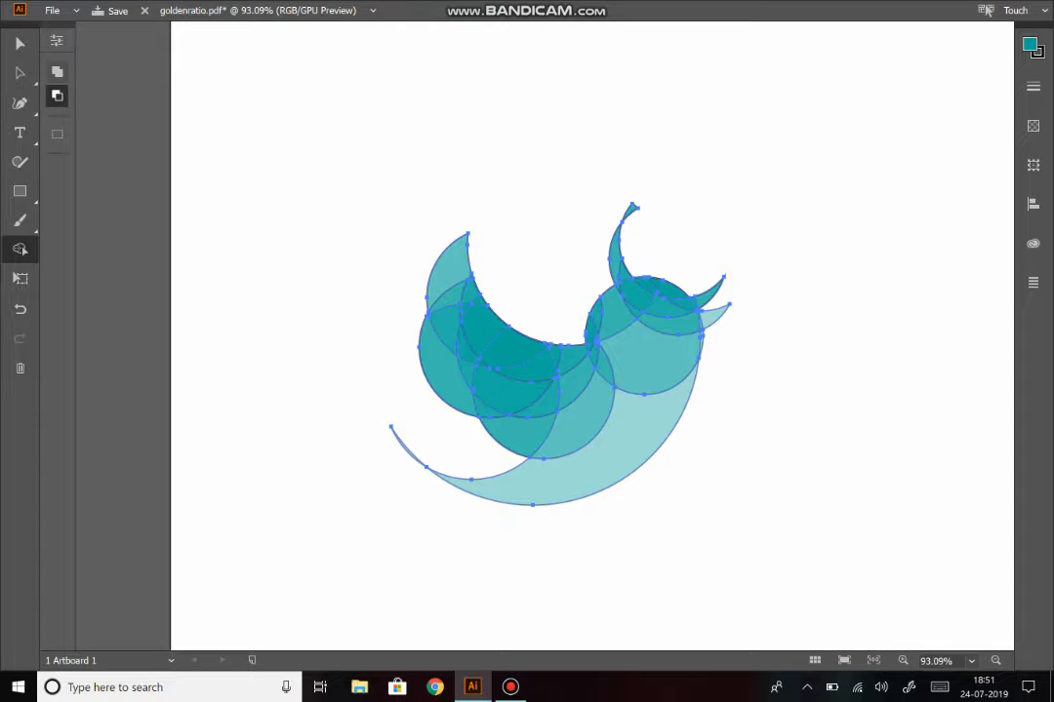
{"action": "mouse_move", "coordinate": [654, 180]}
{"action": "left_mouse_down"}
{"action": "mouse_move", "coordinate": [615, 252]}
{"action": "mouse_move", "coordinate": [624, 275]}
{"action": "left_mouse_up"}
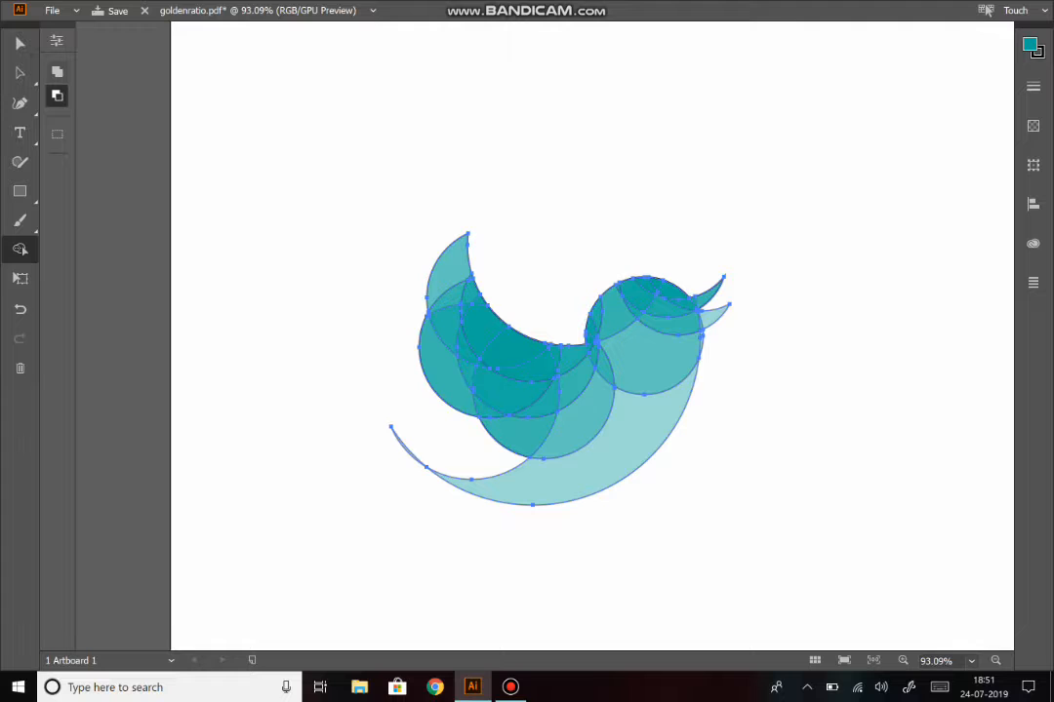
Step: Trim the excess circle pieces outside the wing, including the stray fragment, to leave three pointed feathers
{"action": "mouse_move", "coordinate": [490, 216]}
{"action": "left_mouse_down"}
{"action": "mouse_move", "coordinate": [451, 267]}
{"action": "mouse_move", "coordinate": [445, 297]}
{"action": "mouse_move", "coordinate": [451, 330]}
{"action": "mouse_move", "coordinate": [474, 363]}
{"action": "left_mouse_up"}
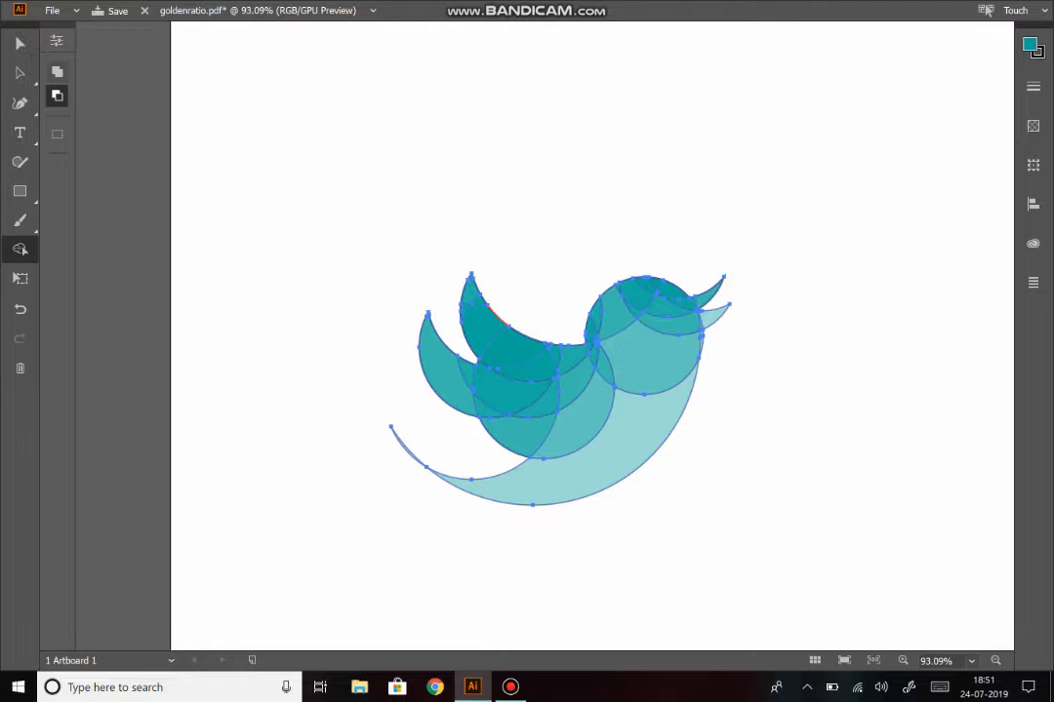
{"action": "left_click_drag", "start_coordinate": [406, 383], "coordinate": [493, 414]}
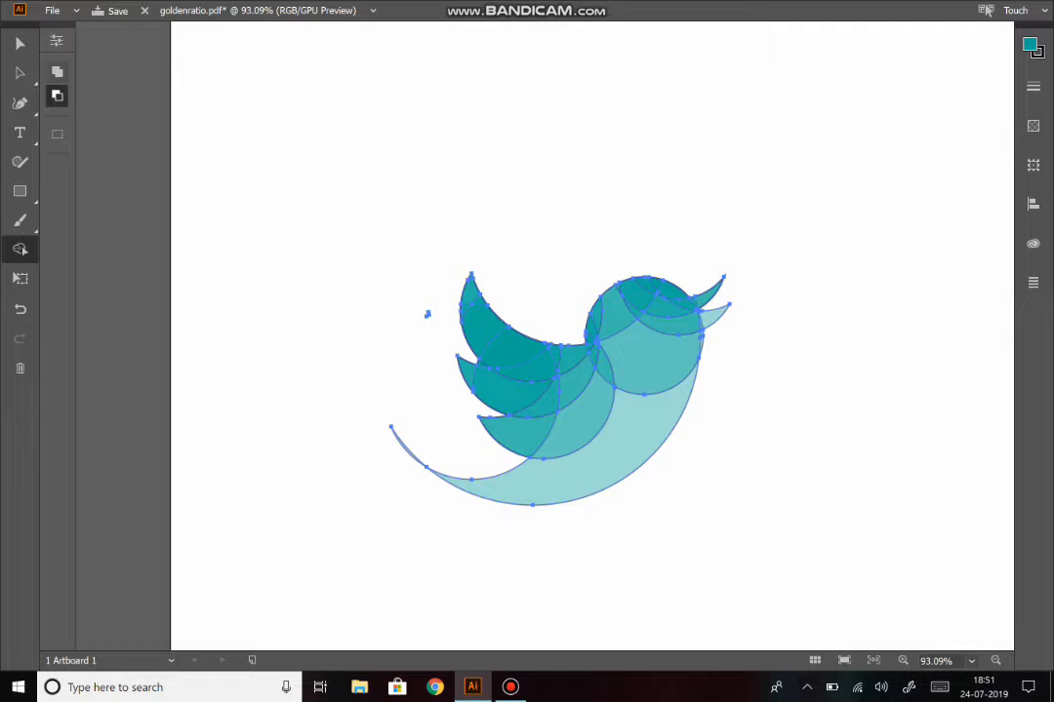
{"action": "scroll", "coordinate": [559, 390], "scroll_direction": "down", "scroll_amount": 1}
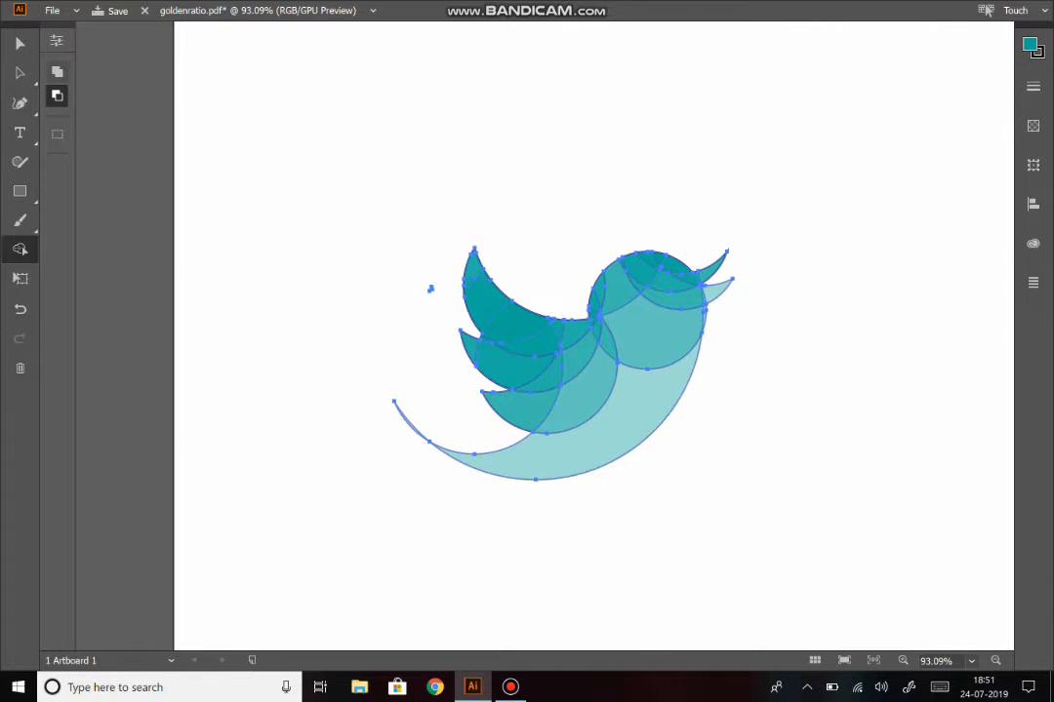
{"action": "left_click_drag", "start_coordinate": [405, 276], "coordinate": [479, 335]}
Step: Select the whole bird and change its fill to the light blue swatch
{"action": "left_click", "coordinate": [19, 44]}
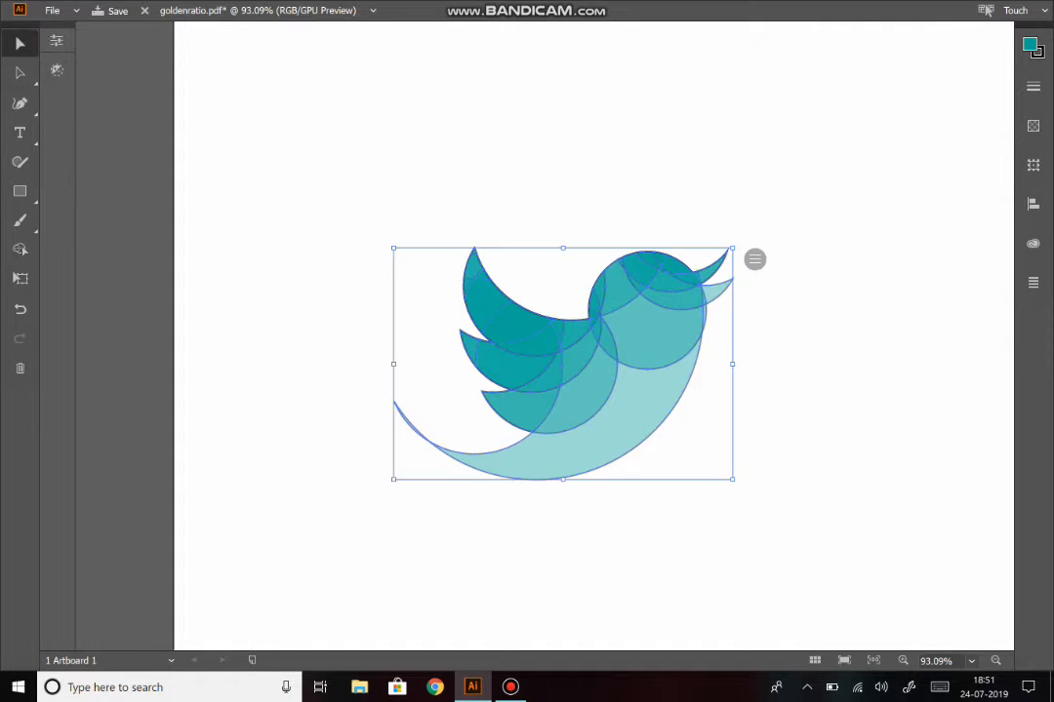
{"action": "key", "text": "ctrl+a"}
{"action": "left_click", "coordinate": [1030, 45]}
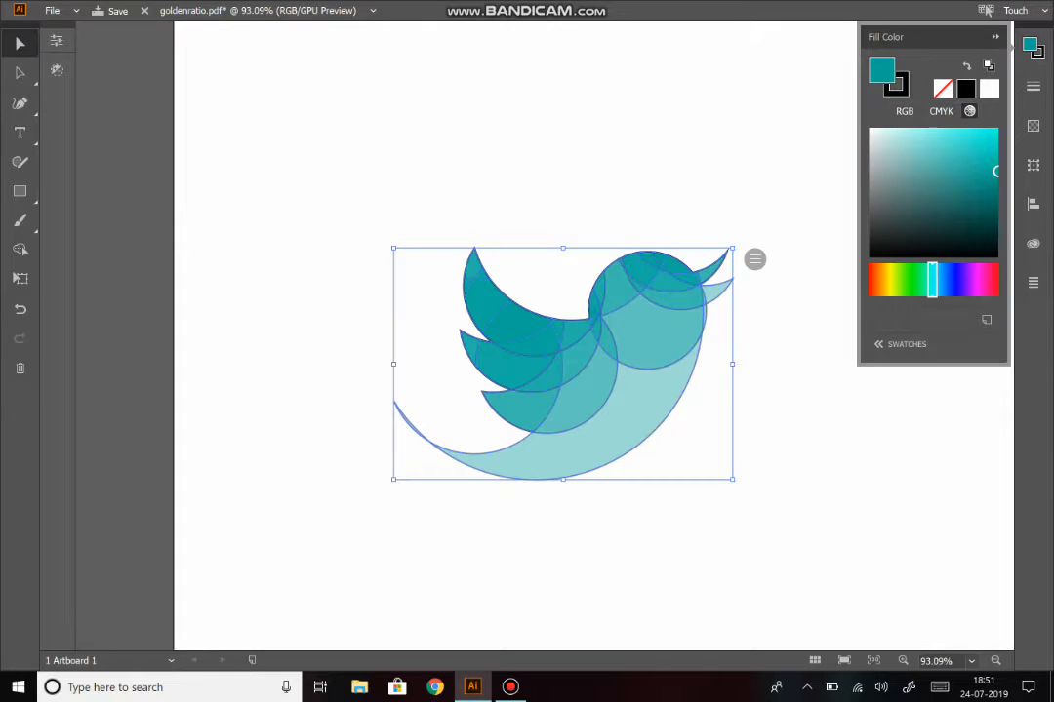
{"action": "left_click", "coordinate": [943, 89]}
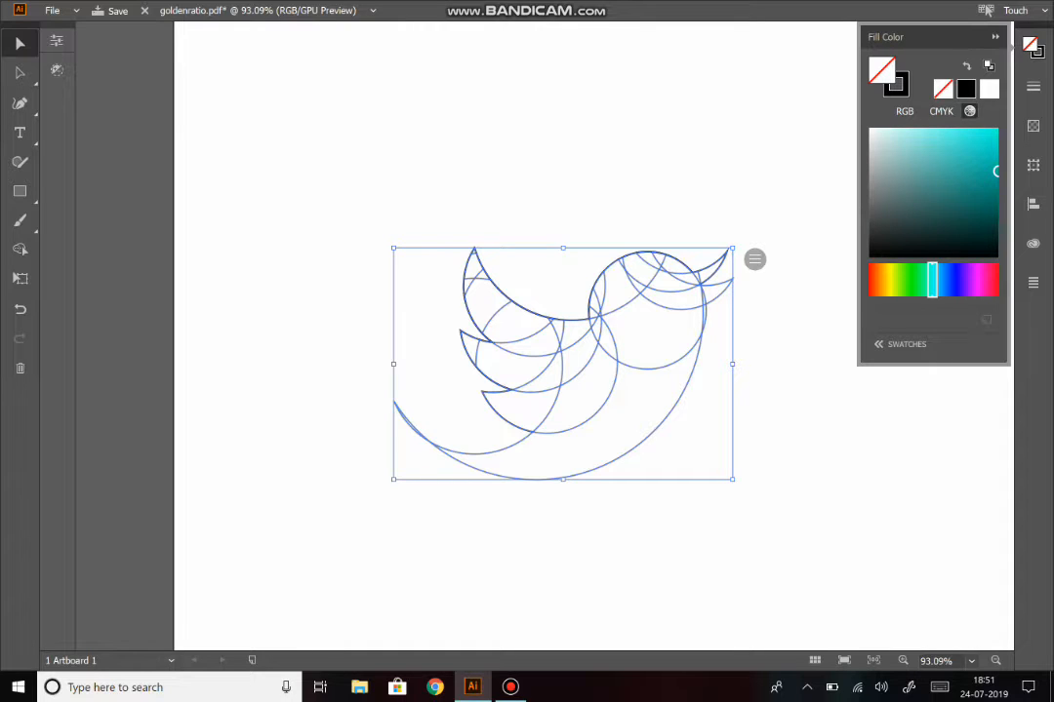
{"action": "left_click", "coordinate": [941, 280]}
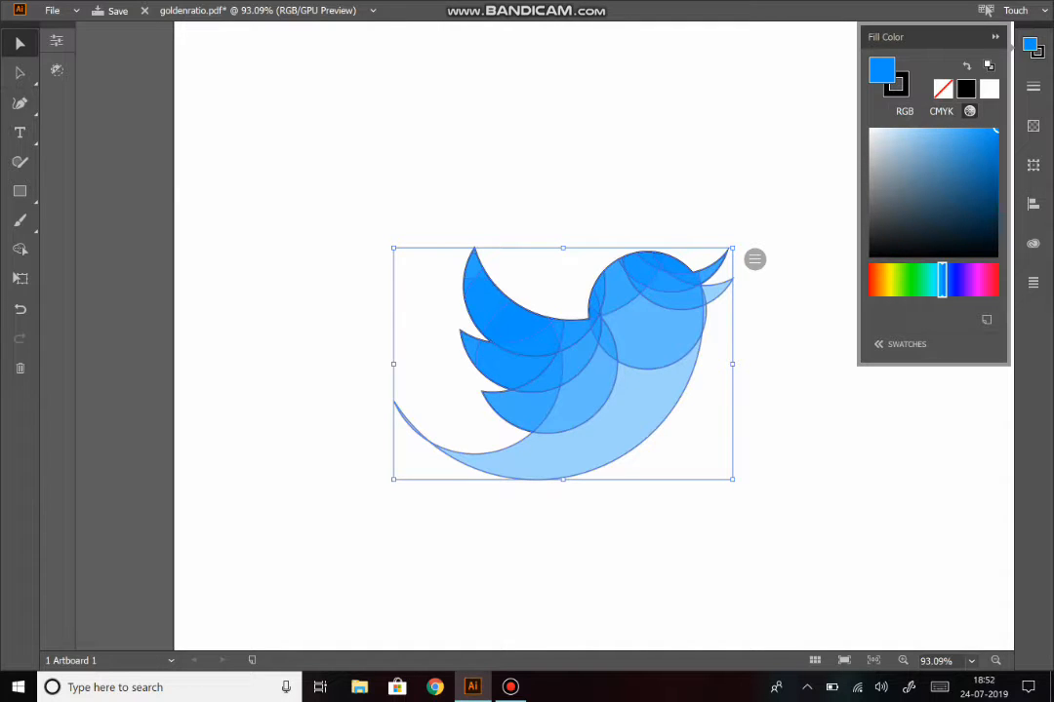
{"action": "left_click", "coordinate": [906, 343]}
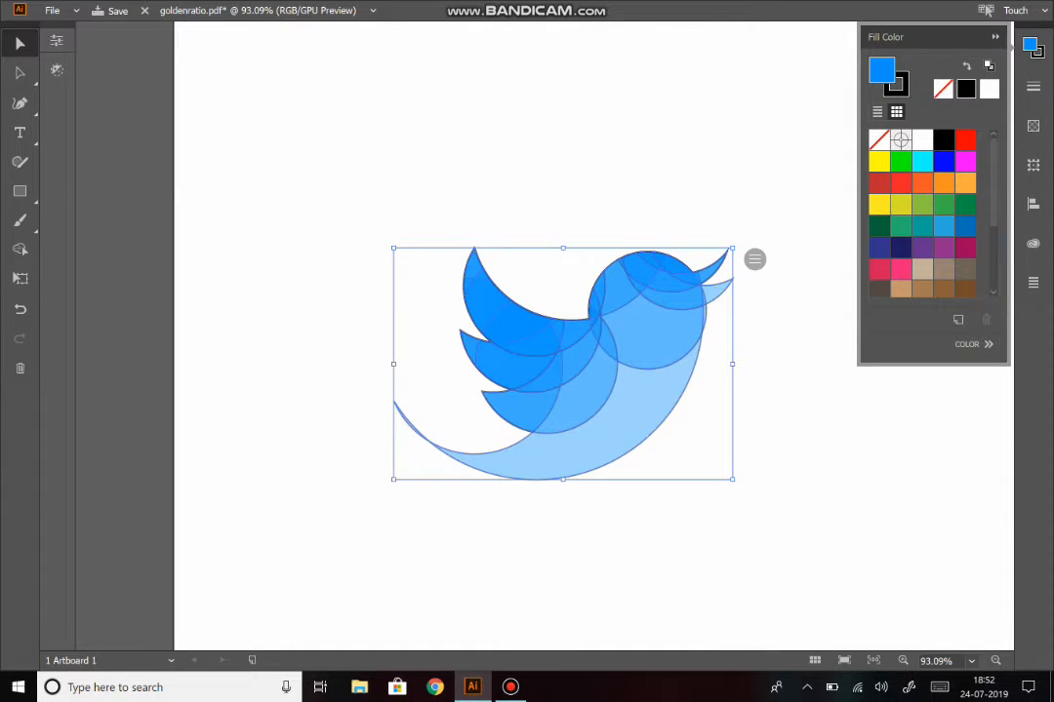
{"action": "left_click", "coordinate": [943, 227]}
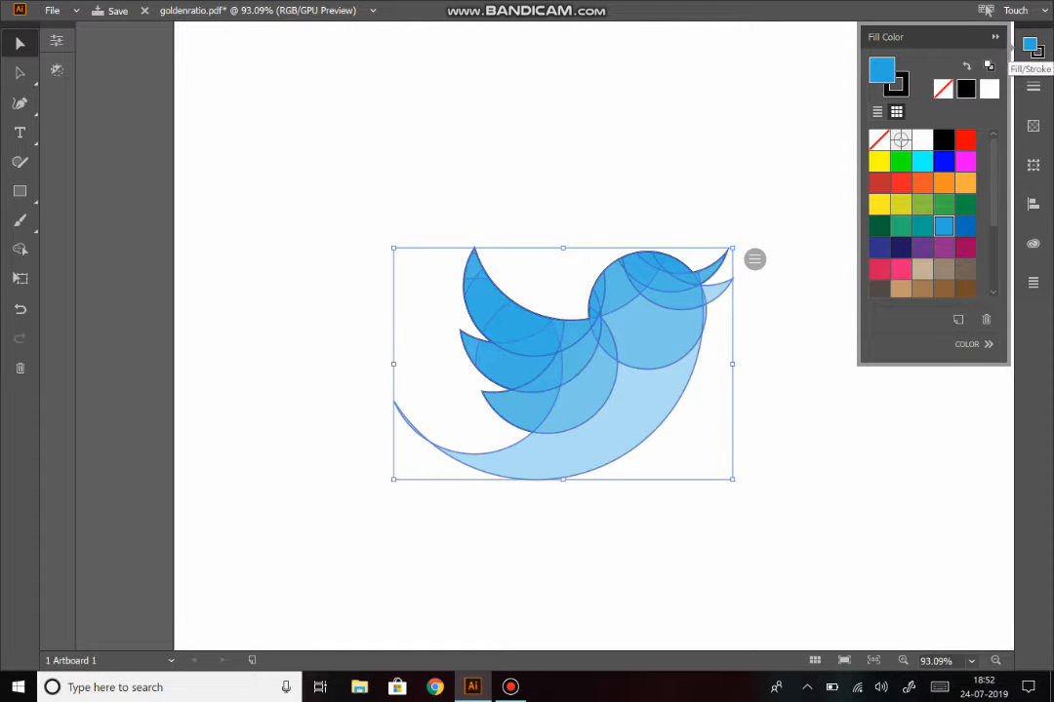
{"action": "left_click", "coordinate": [1031, 48]}
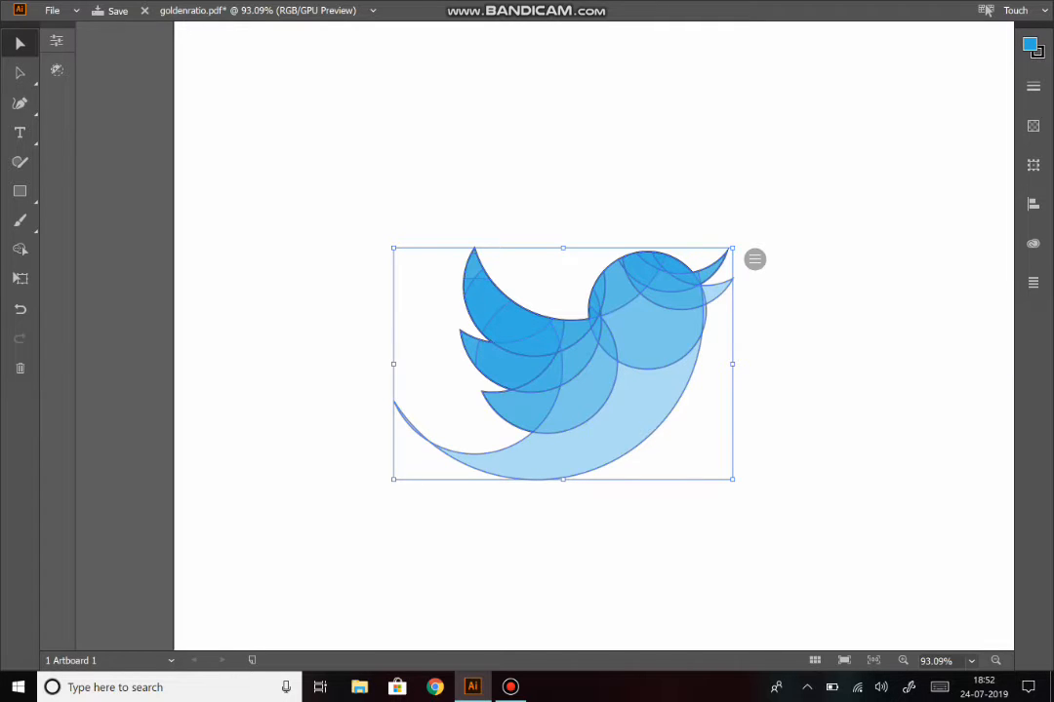
Step: Remove the stroke from all the bird's shapes and deselect the artwork
{"action": "left_click", "coordinate": [1029, 45]}
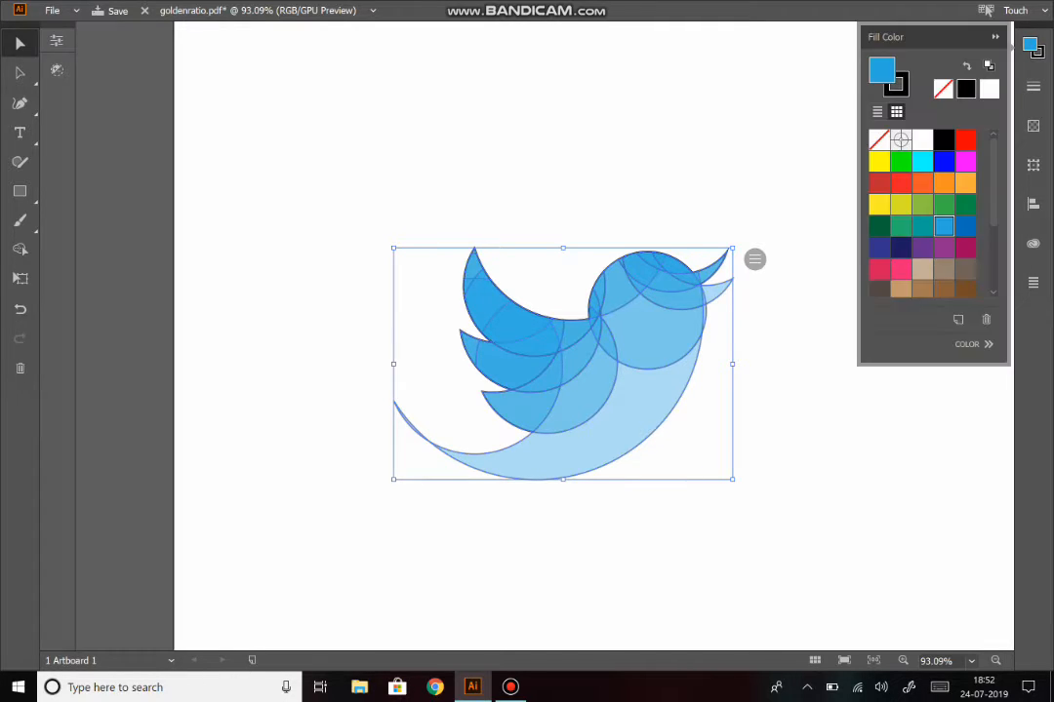
{"action": "key", "text": "x"}
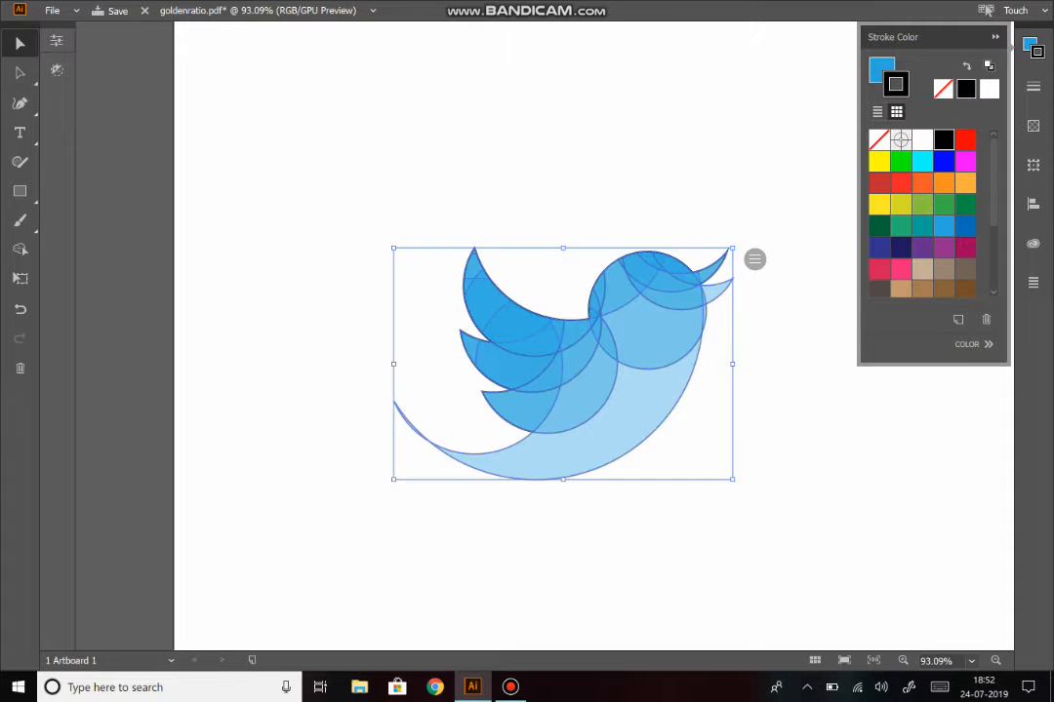
{"action": "key", "text": "slash"}
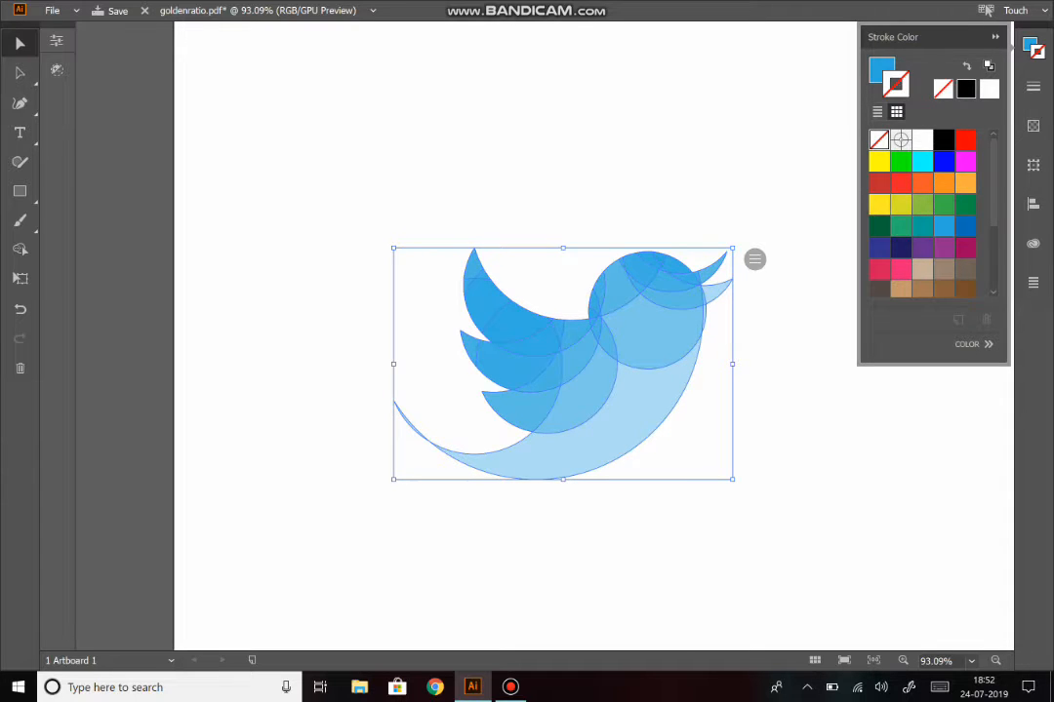
{"action": "left_click", "coordinate": [810, 468]}
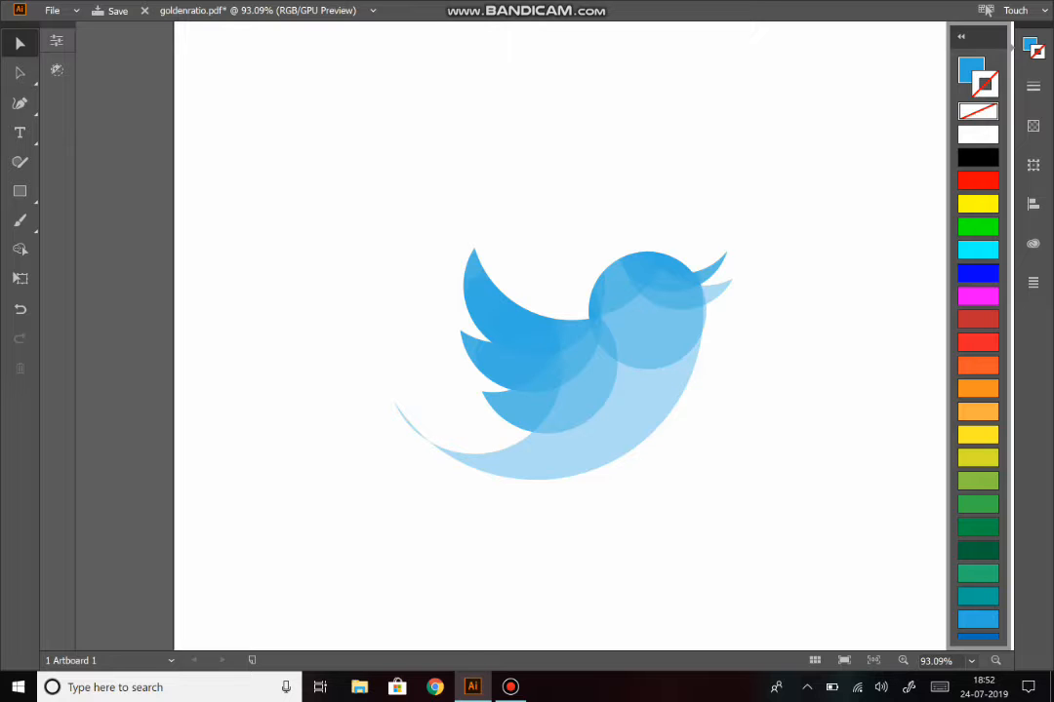
Step: Select the whole bird and merge the upper wing, central body, head and beak regions with Shape Builder
{"action": "left_click_drag", "start_coordinate": [349, 183], "coordinate": [565, 400]}
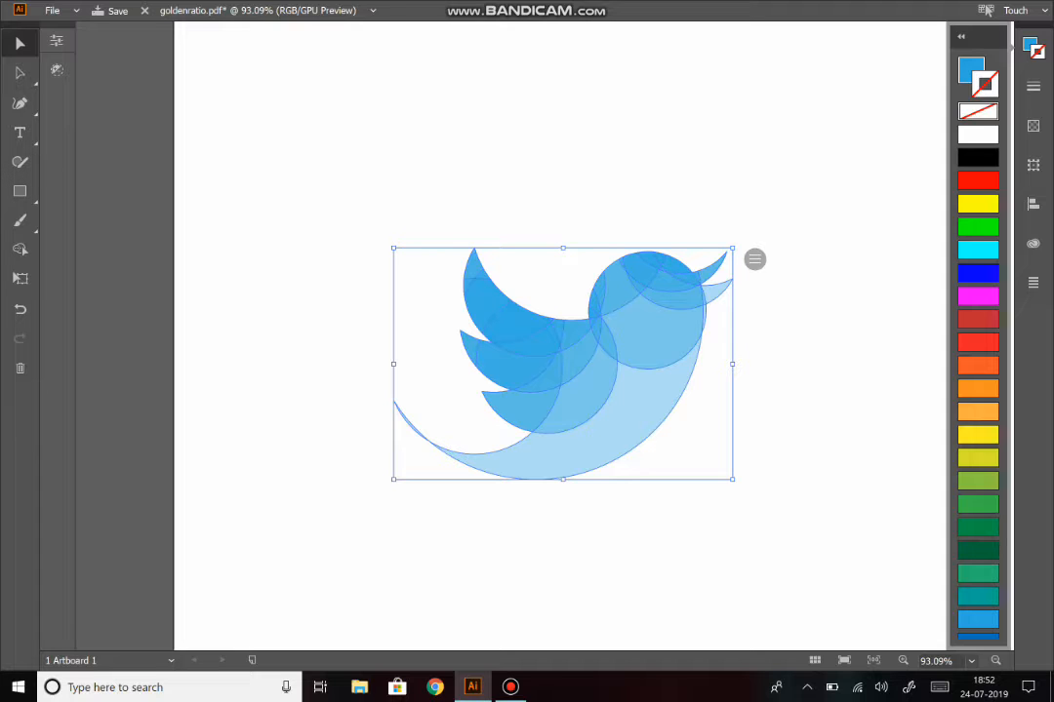
{"action": "left_click", "coordinate": [19, 249]}
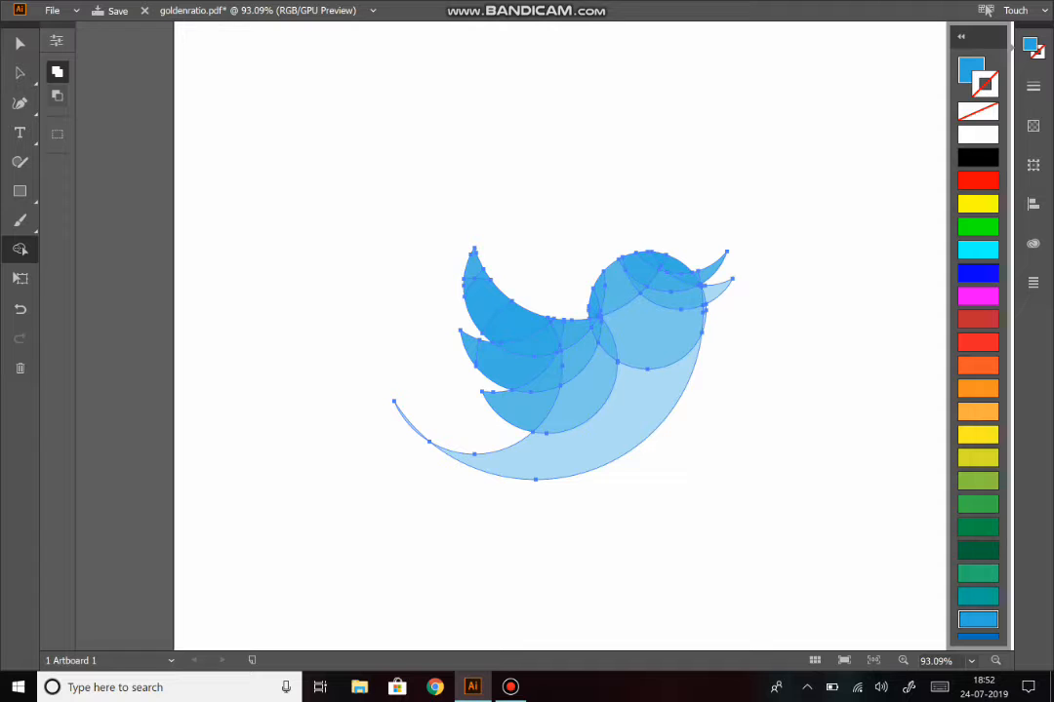
{"action": "mouse_move", "coordinate": [470, 275]}
{"action": "left_mouse_down"}
{"action": "mouse_move", "coordinate": [495, 298]}
{"action": "mouse_move", "coordinate": [550, 340]}
{"action": "mouse_move", "coordinate": [654, 312]}
{"action": "left_mouse_up"}
{"action": "mouse_move", "coordinate": [484, 237]}
{"action": "left_mouse_down"}
{"action": "mouse_move", "coordinate": [512, 244]}
{"action": "mouse_move", "coordinate": [501, 263]}
{"action": "left_mouse_up"}
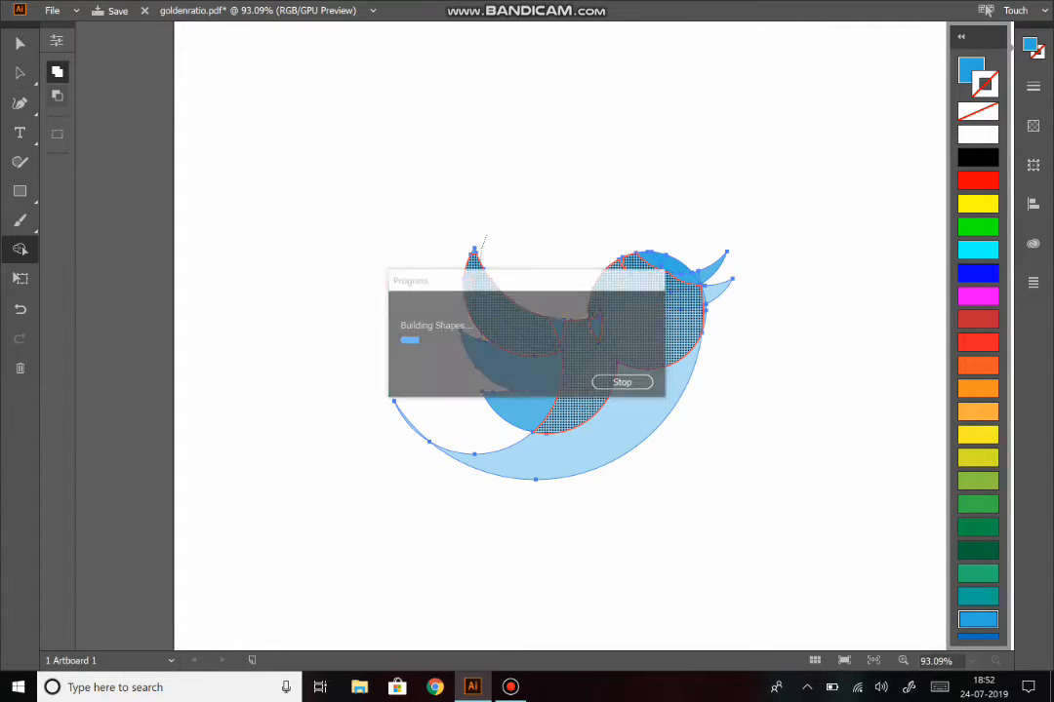
{"action": "left_click_drag", "start_coordinate": [652, 239], "coordinate": [727, 281]}
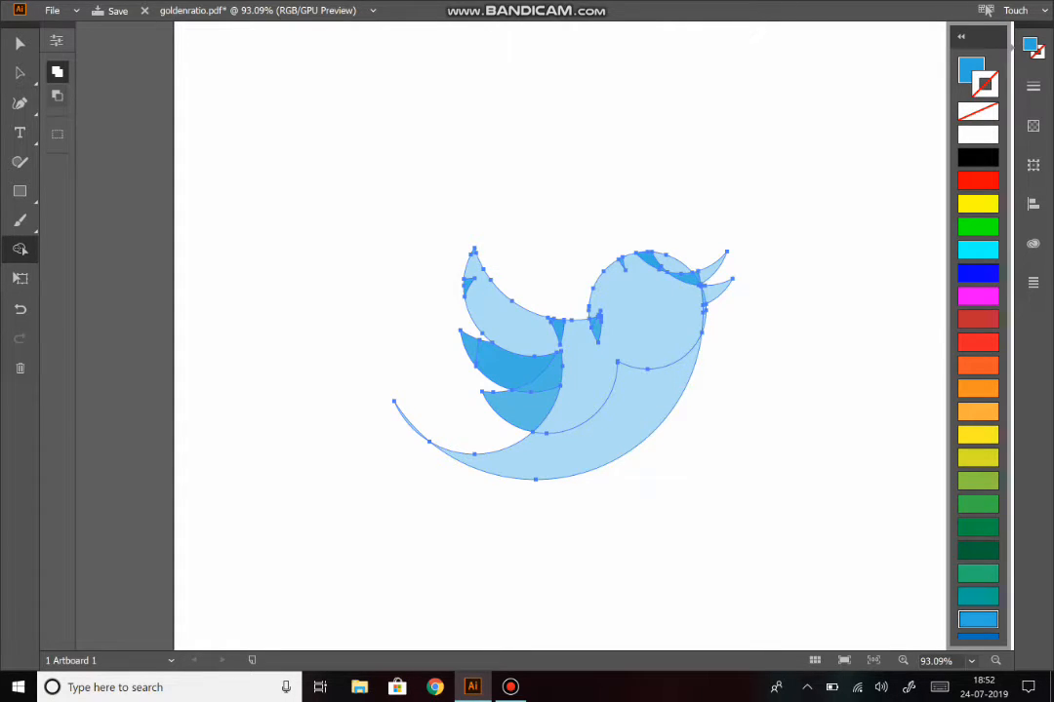
{"action": "left_click_drag", "start_coordinate": [646, 260], "coordinate": [691, 279]}
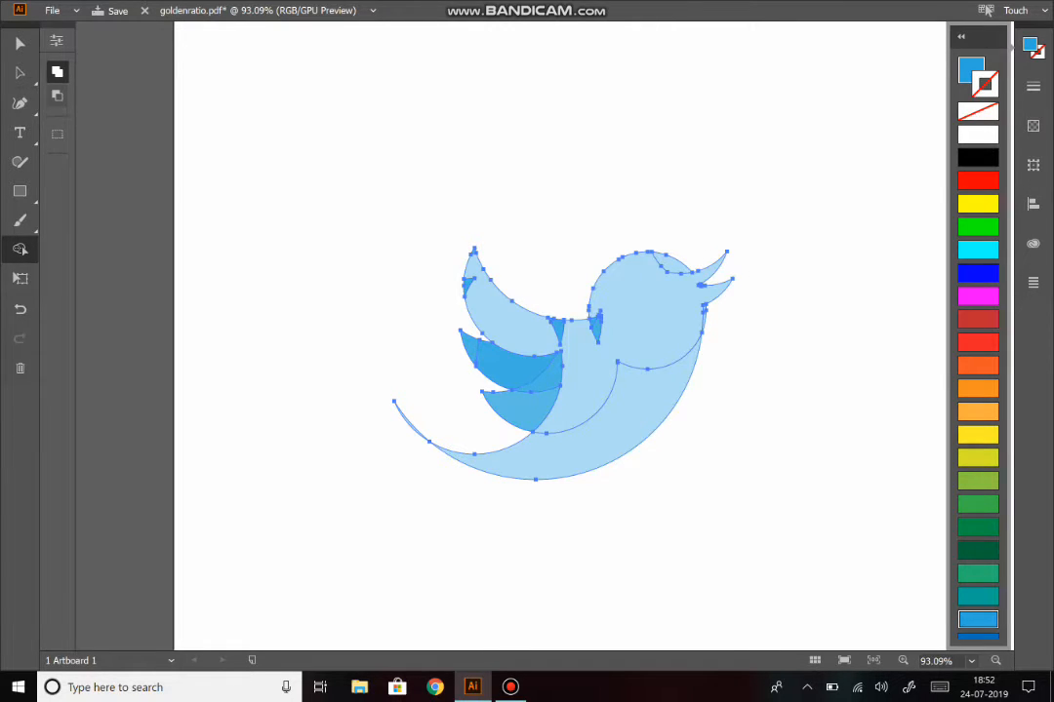
Step: Merge the leftover dark slivers into the wing and body, and unite the pieces of the two lower feathers
{"action": "left_click", "coordinate": [558, 331]}
{"action": "left_click", "coordinate": [595, 328]}
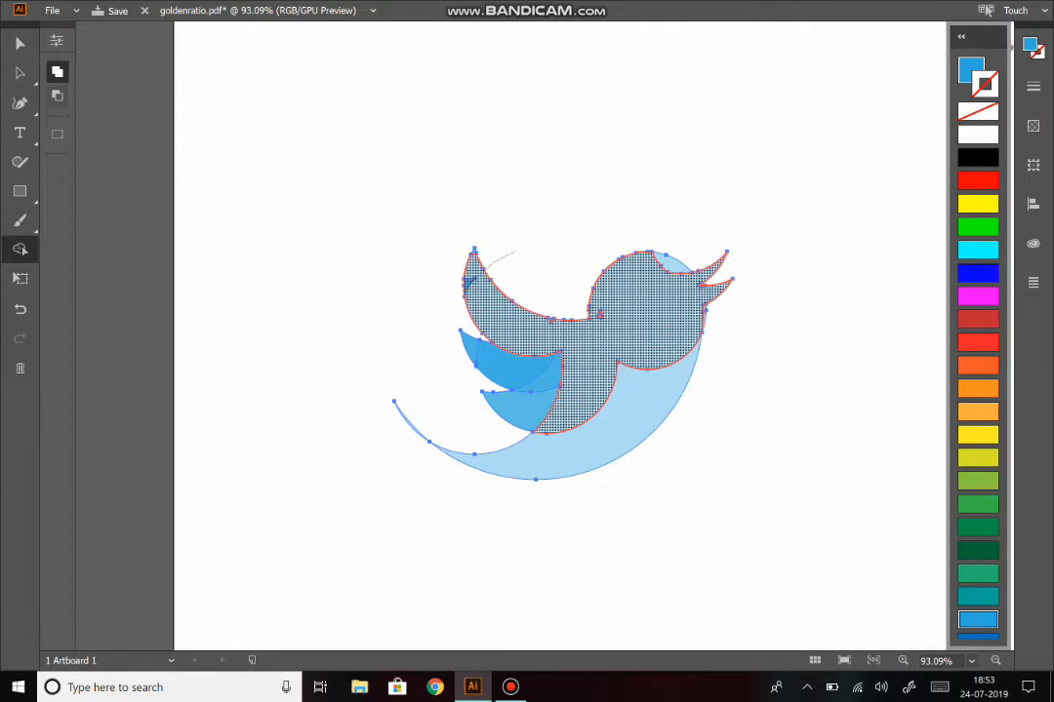
{"action": "left_click_drag", "start_coordinate": [433, 336], "coordinate": [526, 419]}
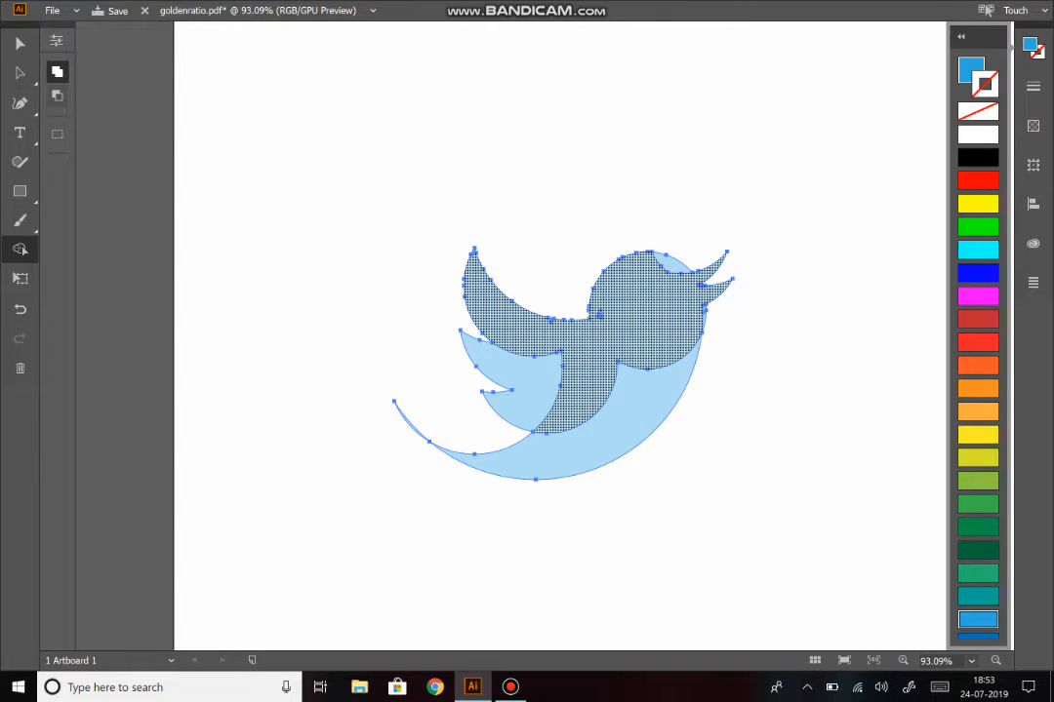
Step: Merge the leftover slivers at the wing tip, the wing's upper edge and the neck into the body with Shape Builder
{"action": "key", "text": "v"}
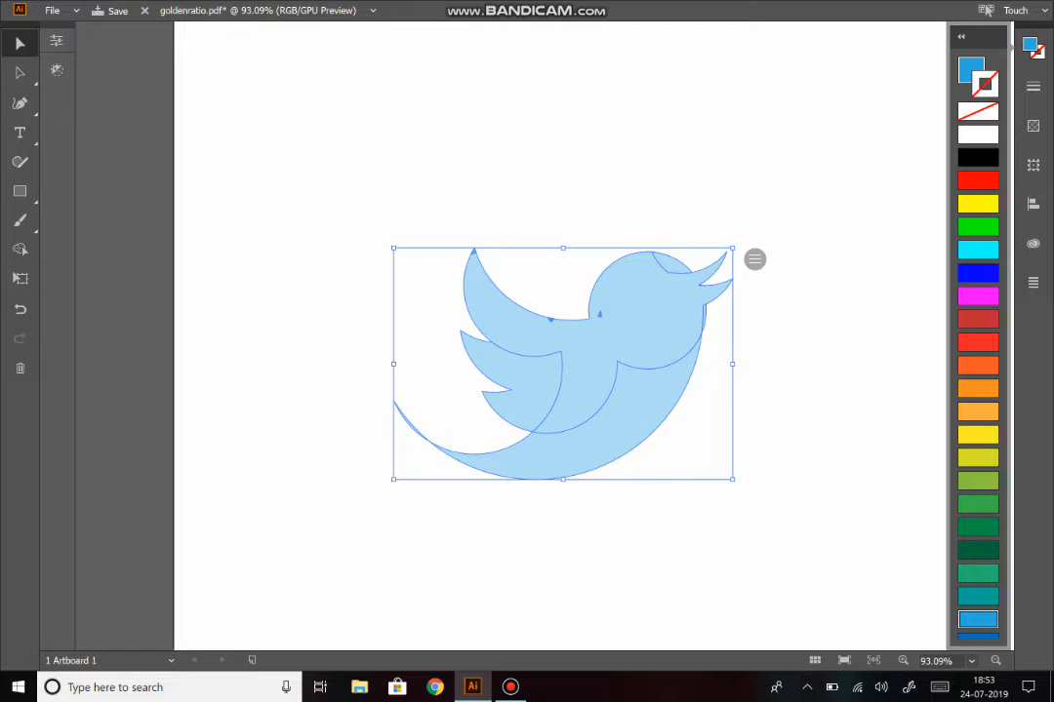
{"action": "left_click", "coordinate": [20, 250]}
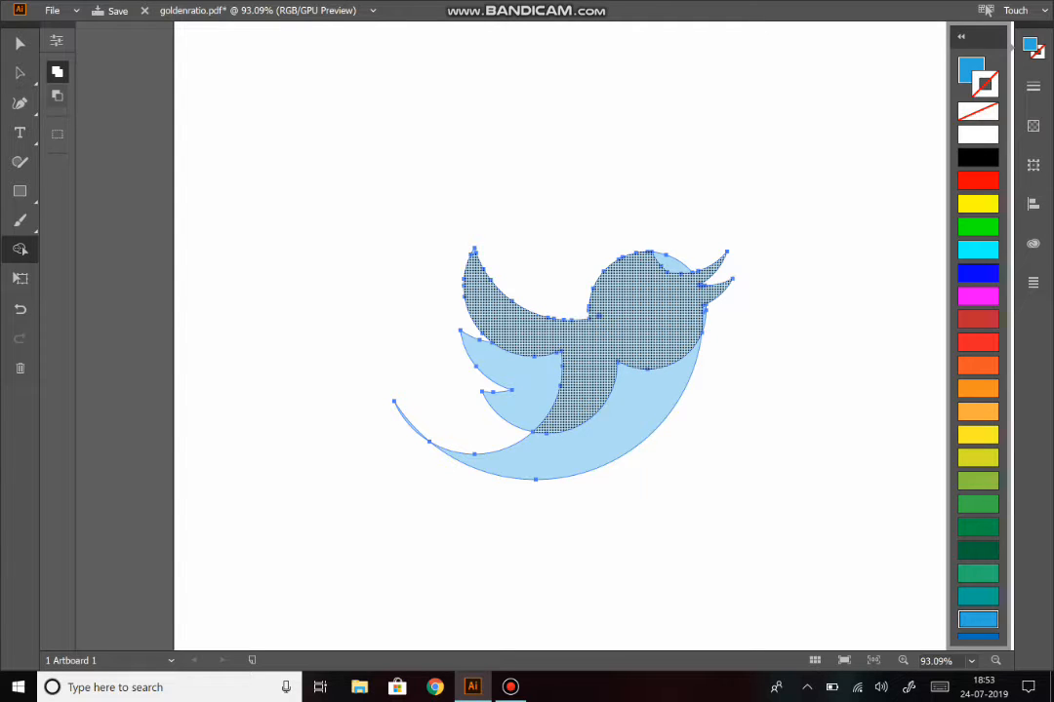
{"action": "key", "text": "v"}
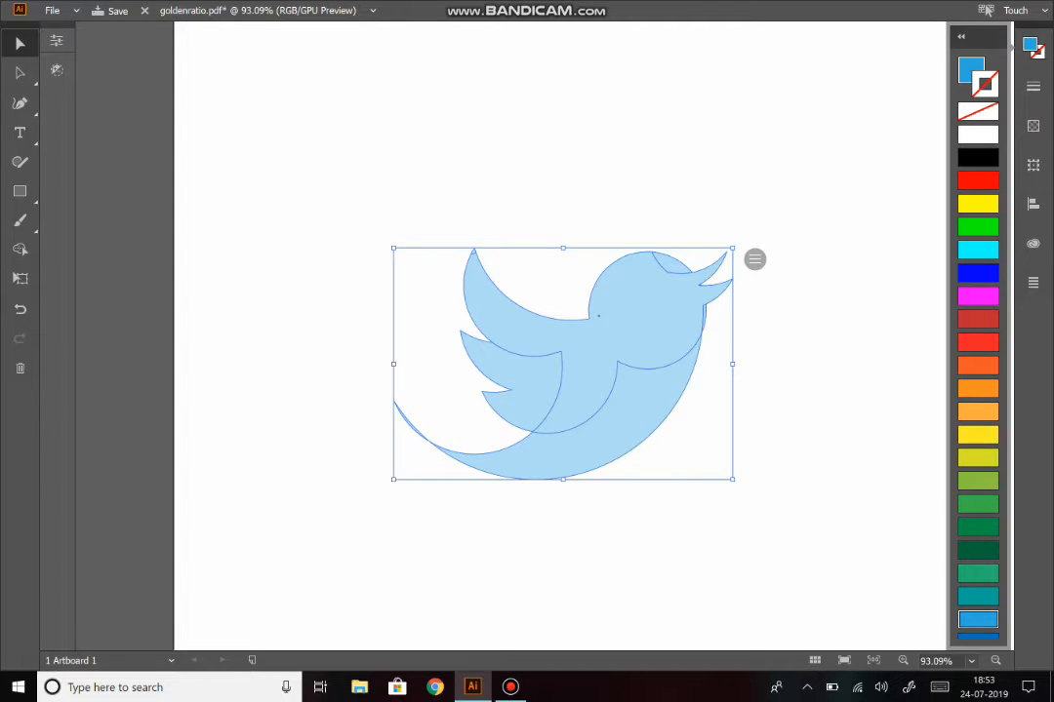
{"action": "scroll", "coordinate": [644, 334], "scroll_direction": "up", "scroll_amount": 4}
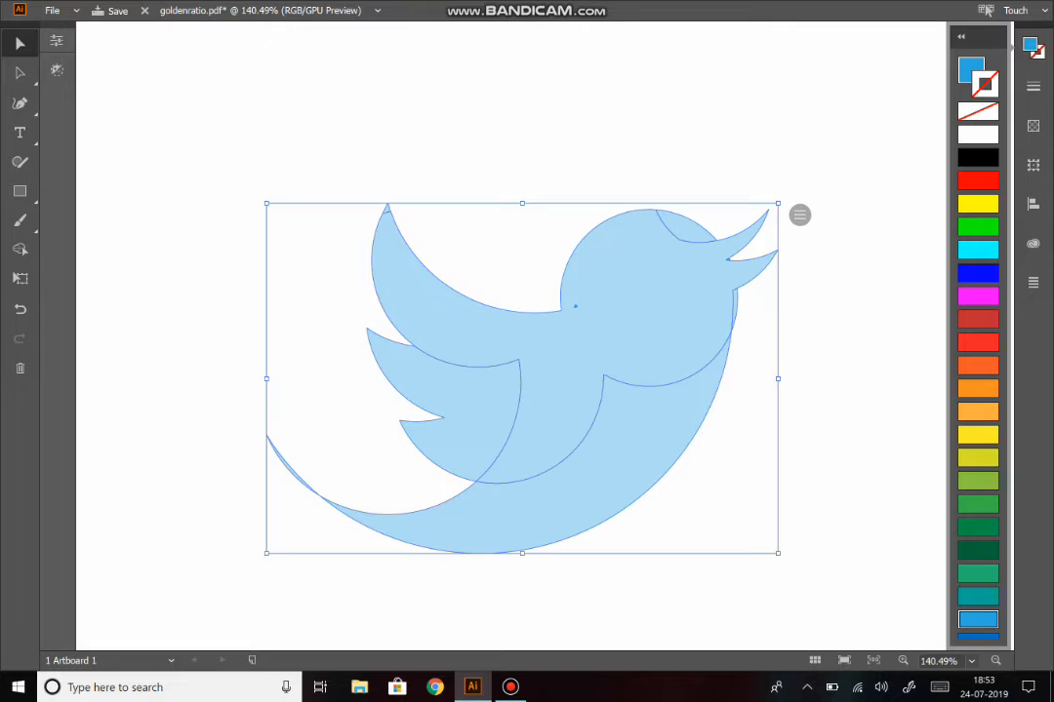
{"action": "scroll", "coordinate": [687, 355], "scroll_direction": "up", "scroll_amount": 1}
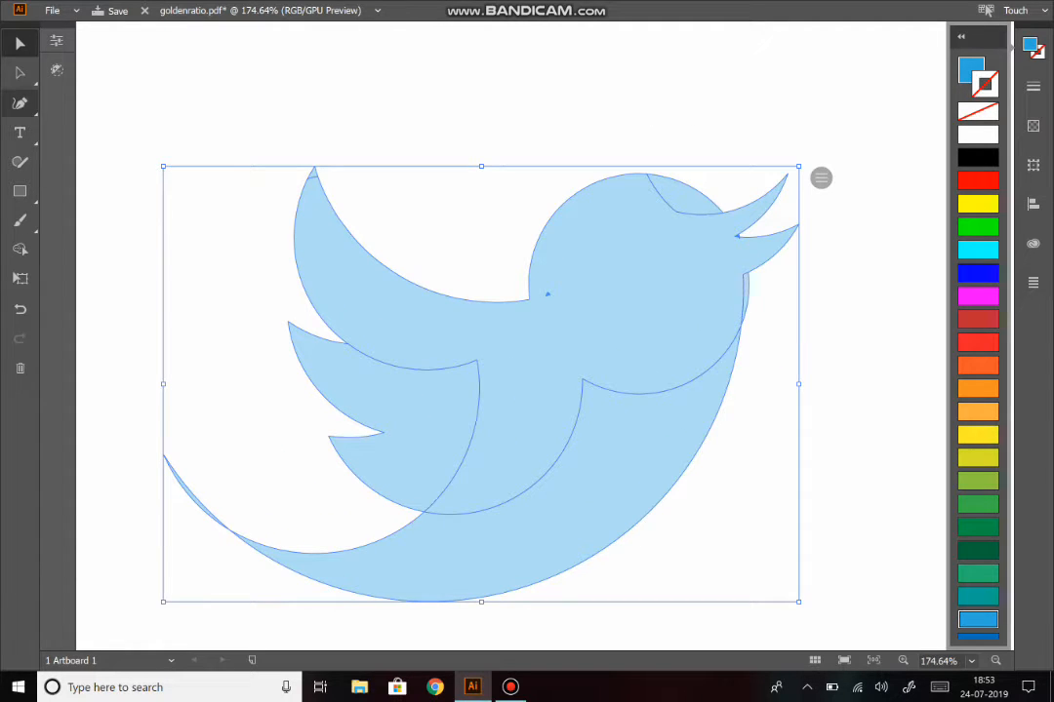
{"action": "left_click", "coordinate": [20, 249]}
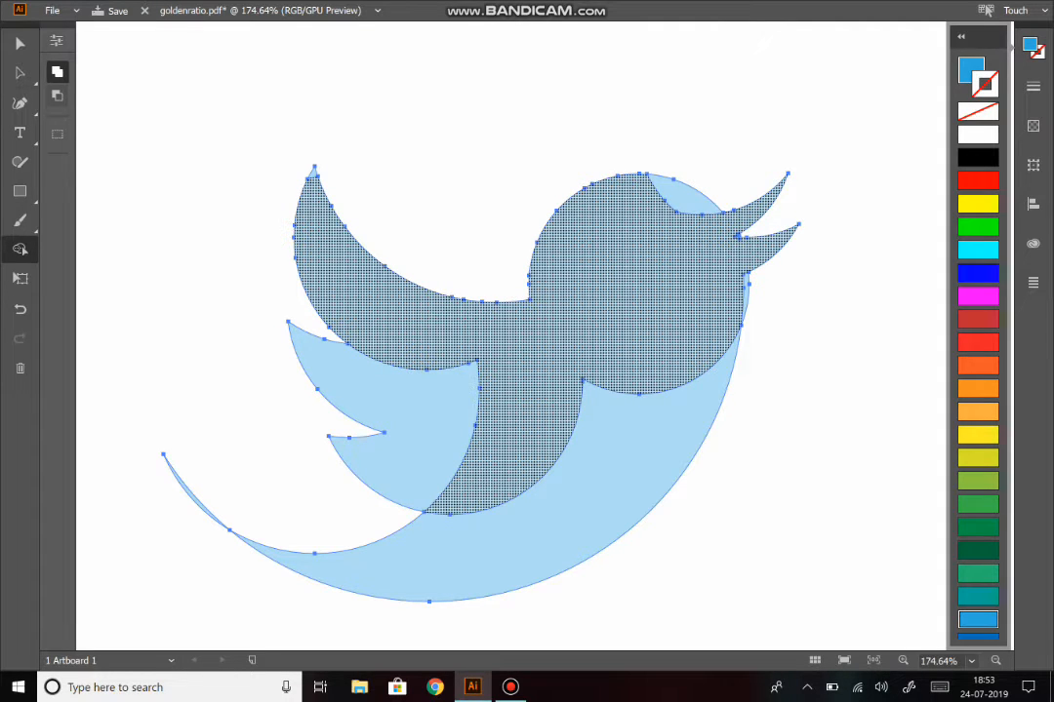
{"action": "left_click", "coordinate": [19, 43]}
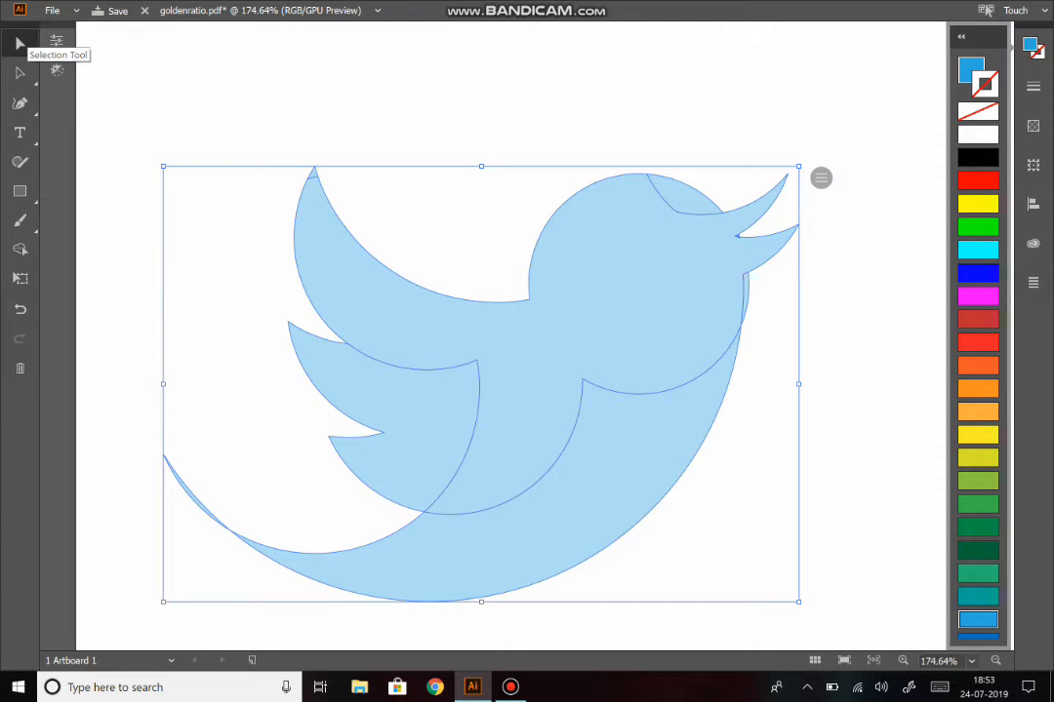
{"action": "scroll", "coordinate": [851, 305], "scroll_direction": "down", "scroll_amount": 2}
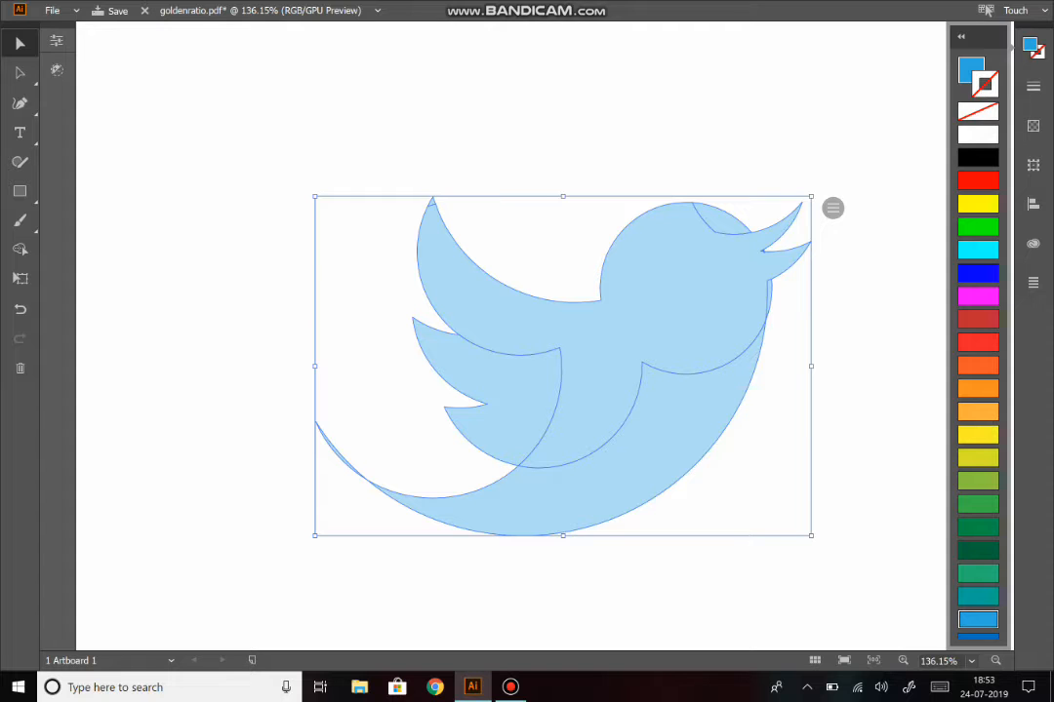
Step: Try RGB Blue, cyan and a darker blue as the bird's fill, and restore the light blue R=41 G=171 B=226
{"action": "left_click", "coordinate": [977, 274]}
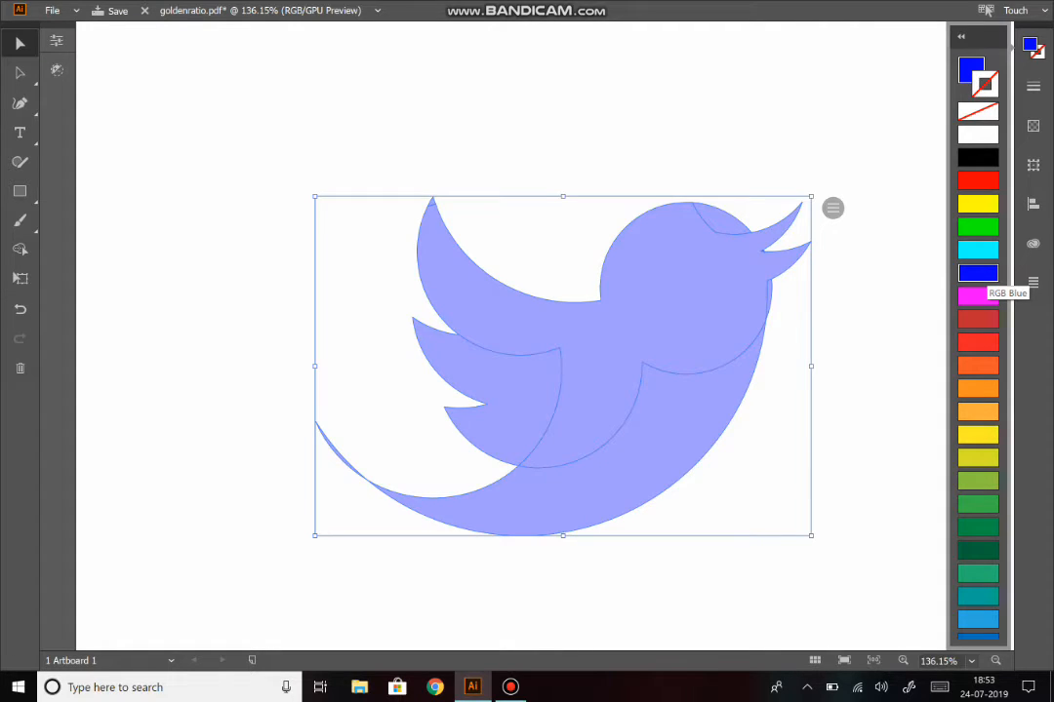
{"action": "left_click", "coordinate": [975, 252]}
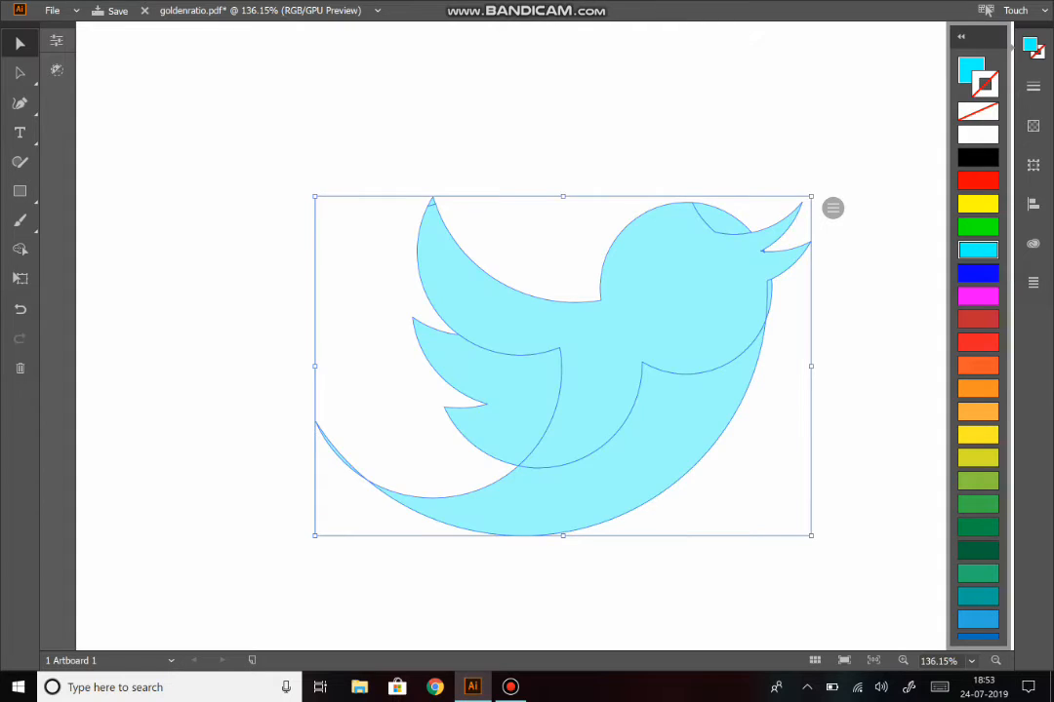
{"action": "left_click", "coordinate": [976, 618]}
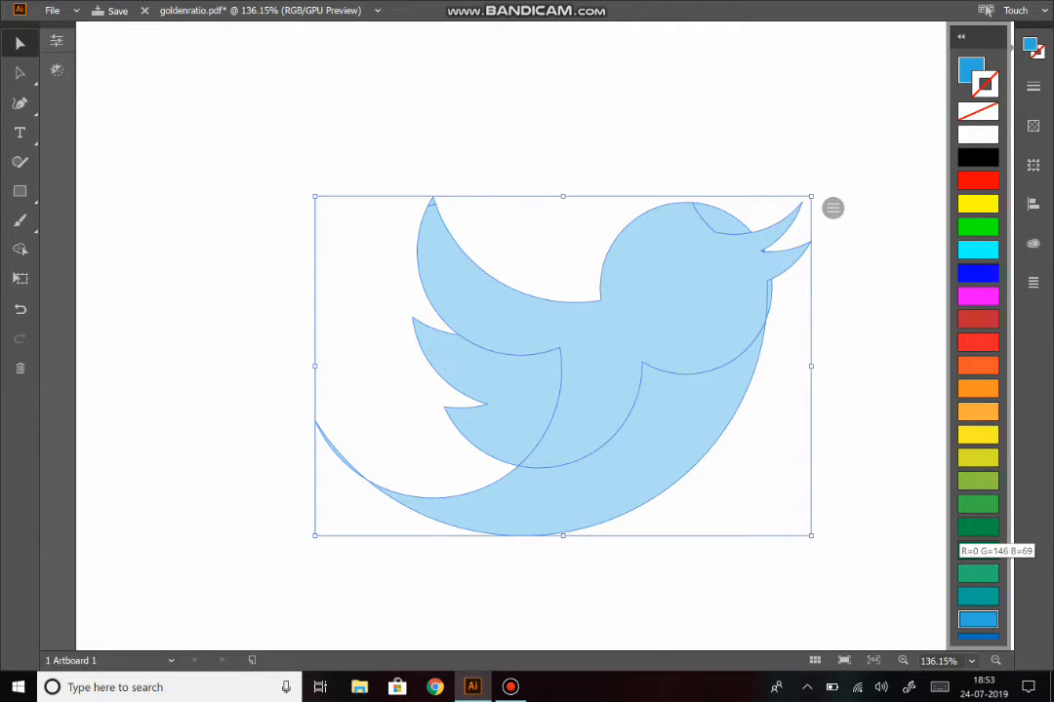
{"action": "scroll", "coordinate": [857, 443], "scroll_direction": "right", "scroll_amount": 1}
{"action": "scroll", "coordinate": [858, 420], "scroll_direction": "right", "scroll_amount": 1}
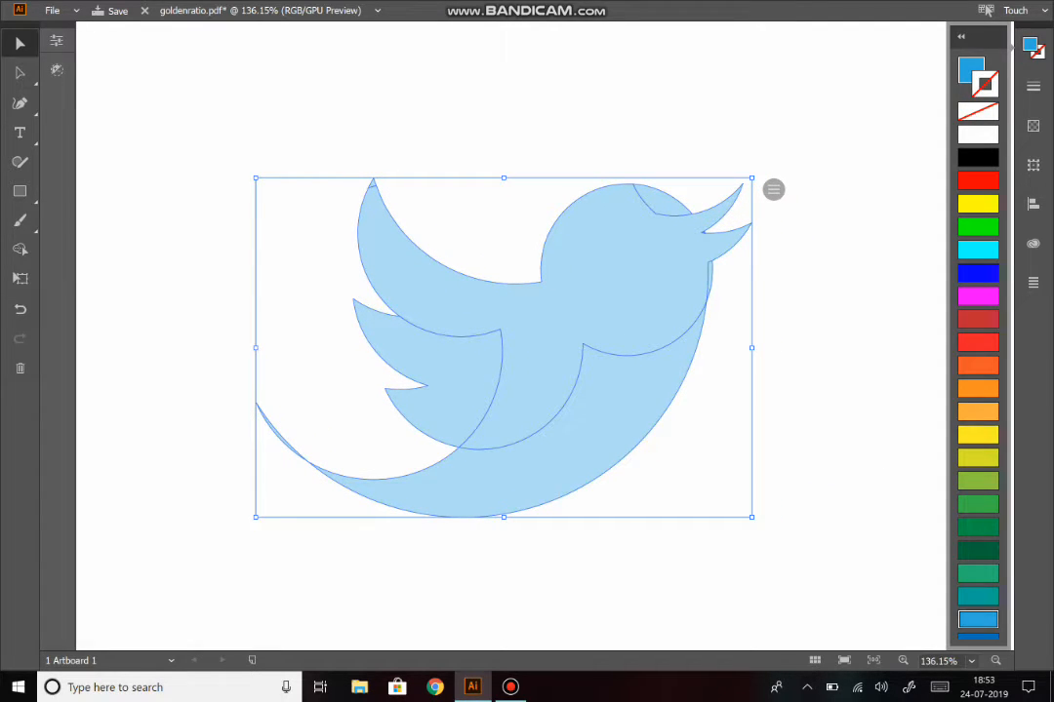
{"action": "scroll", "coordinate": [977, 371], "scroll_direction": "down", "scroll_amount": 3}
{"action": "left_click", "coordinate": [978, 515]}
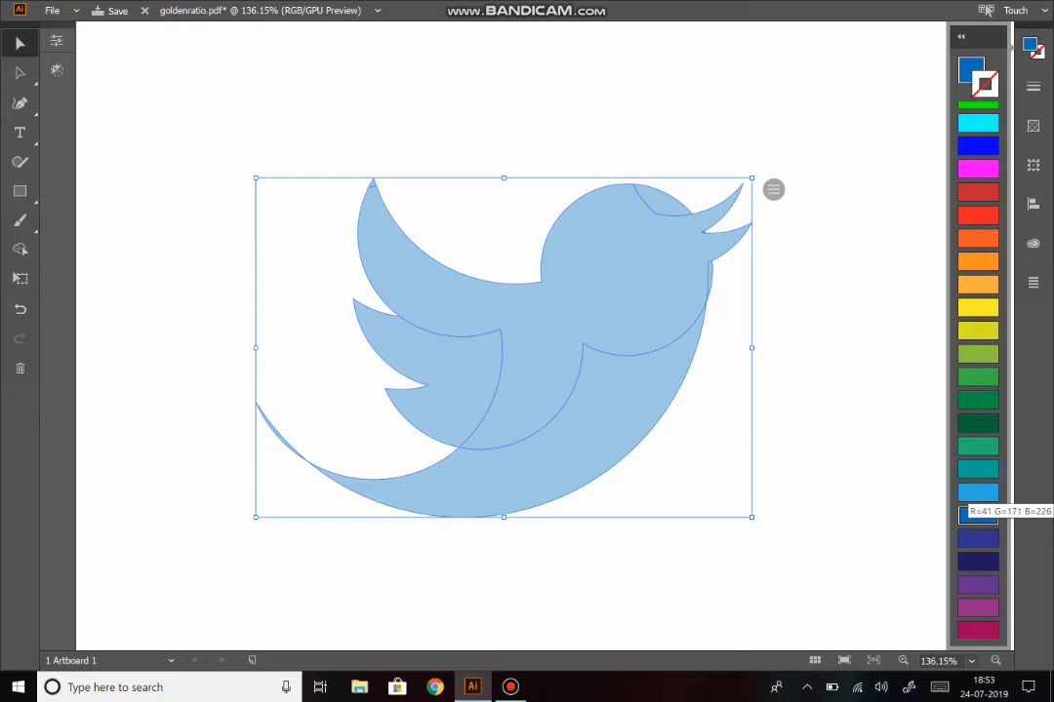
{"action": "left_click", "coordinate": [978, 492]}
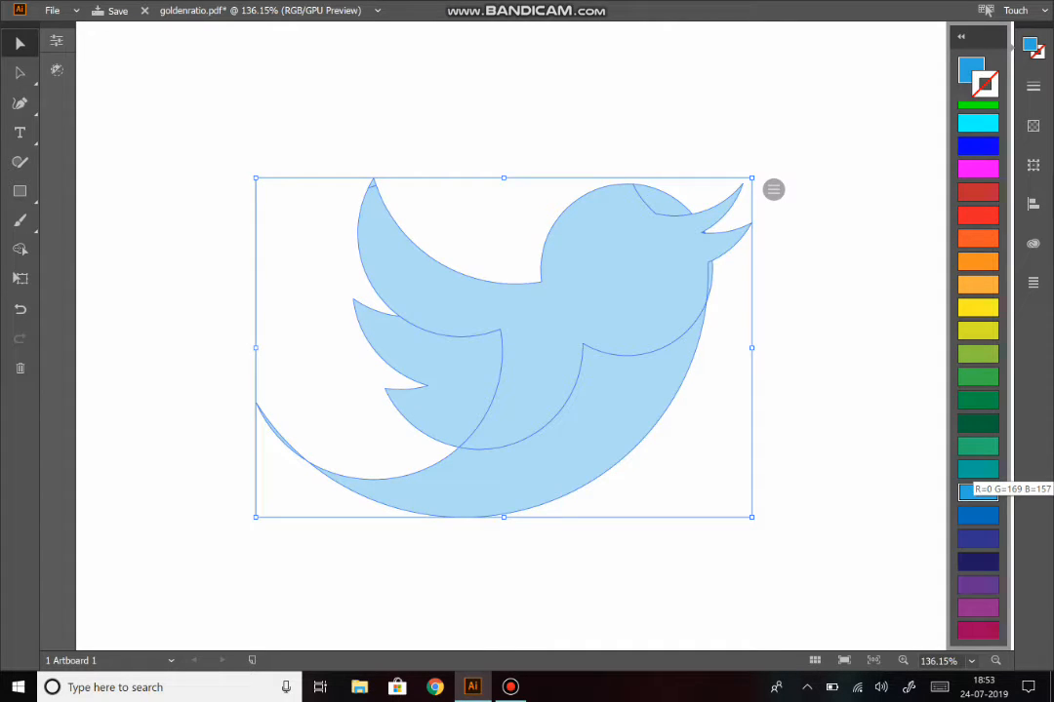
Step: Select the body piece at the beak and merge the tiny dark sliver in the beak's corner with Shape Builder
{"action": "left_click_drag", "start_coordinate": [803, 172], "coordinate": [797, 184]}
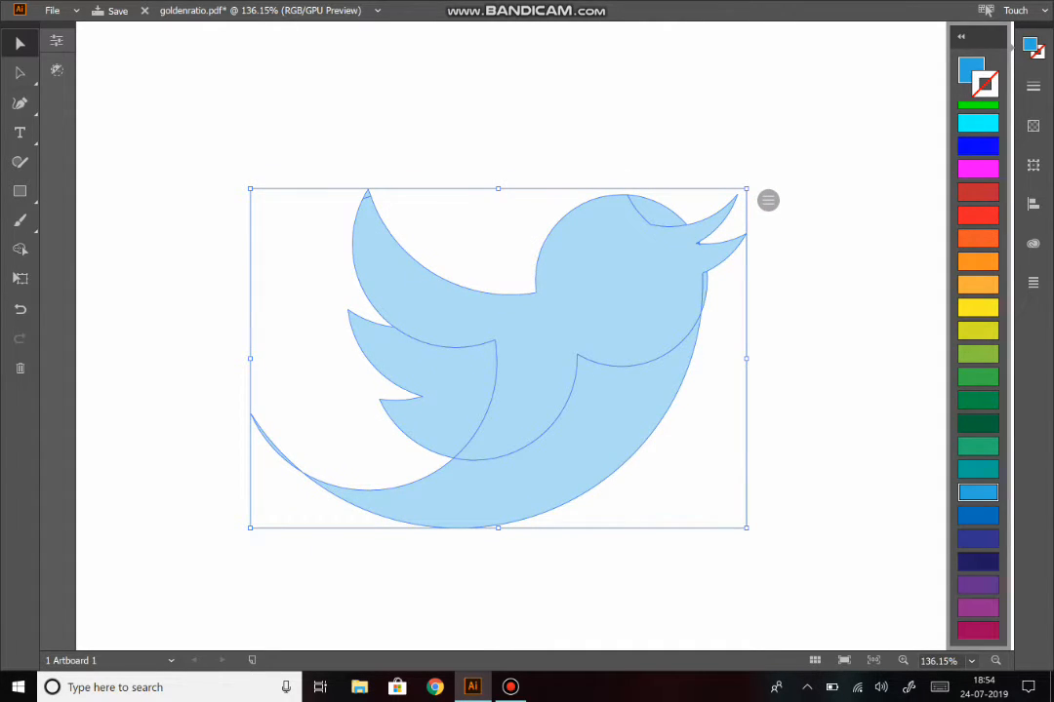
{"action": "left_click", "coordinate": [20, 72]}
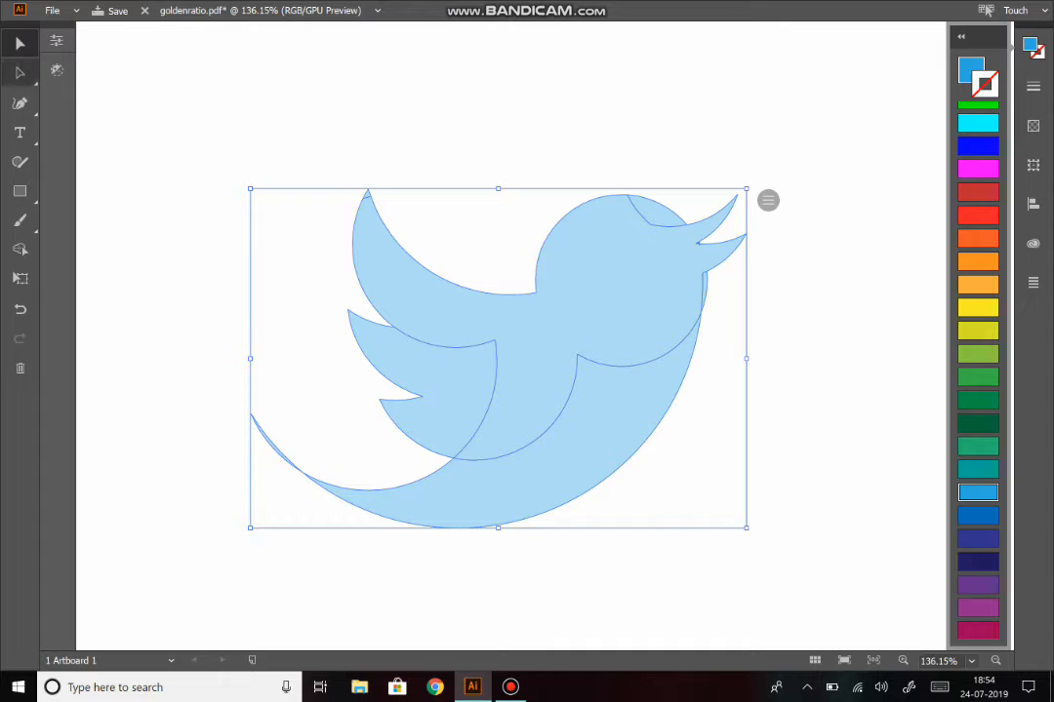
{"action": "left_click", "coordinate": [227, 180]}
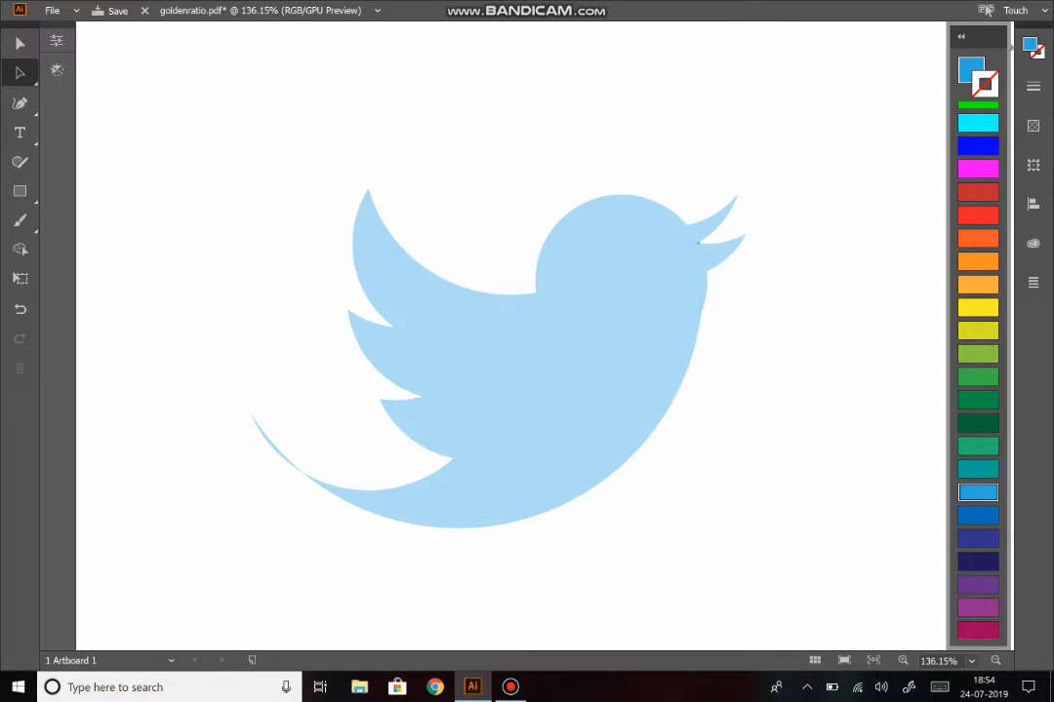
{"action": "scroll", "coordinate": [799, 302], "scroll_direction": "down", "scroll_amount": 3}
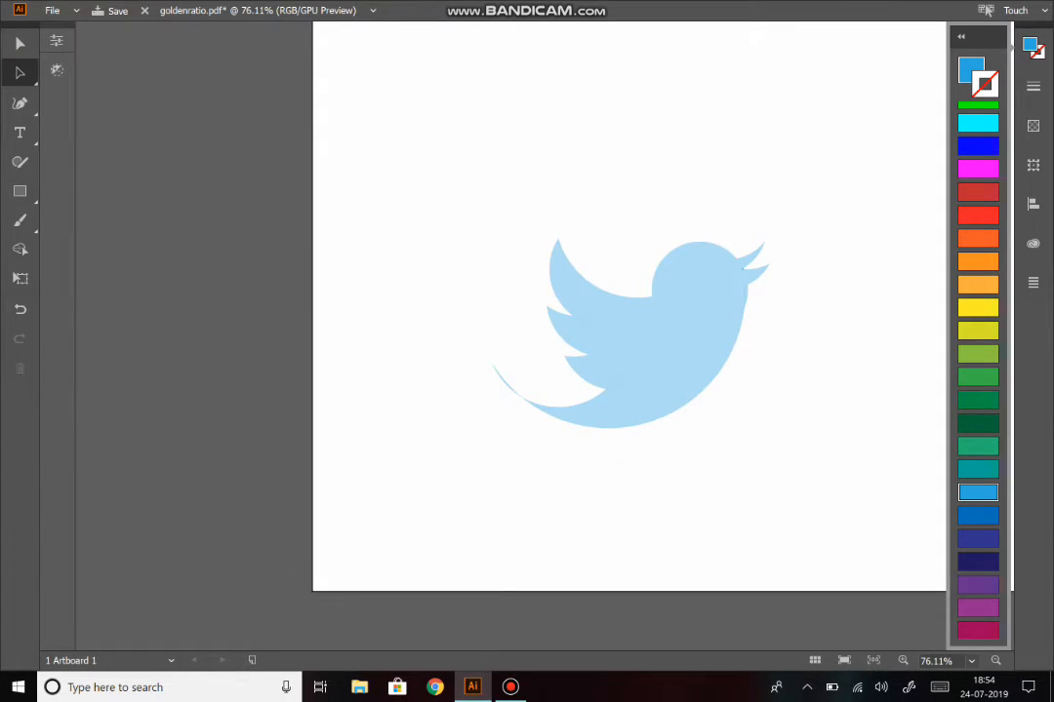
{"action": "scroll", "coordinate": [807, 292], "scroll_direction": "up", "scroll_amount": 5}
{"action": "left_click_drag", "start_coordinate": [630, 130], "coordinate": [617, 236]}
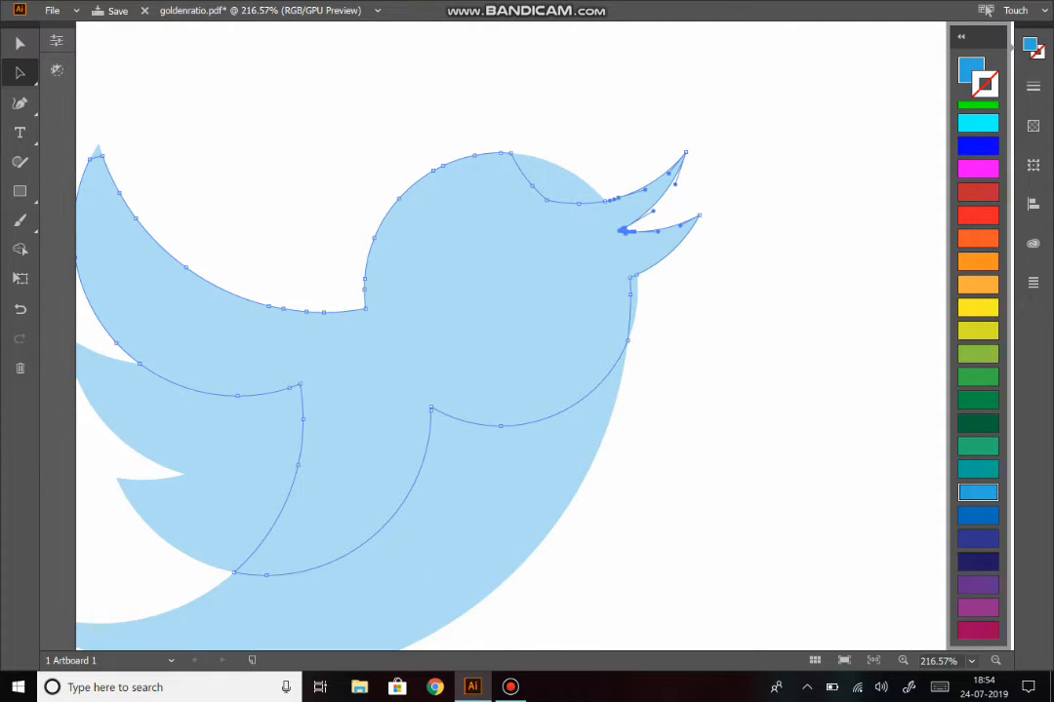
{"action": "key", "text": "v"}
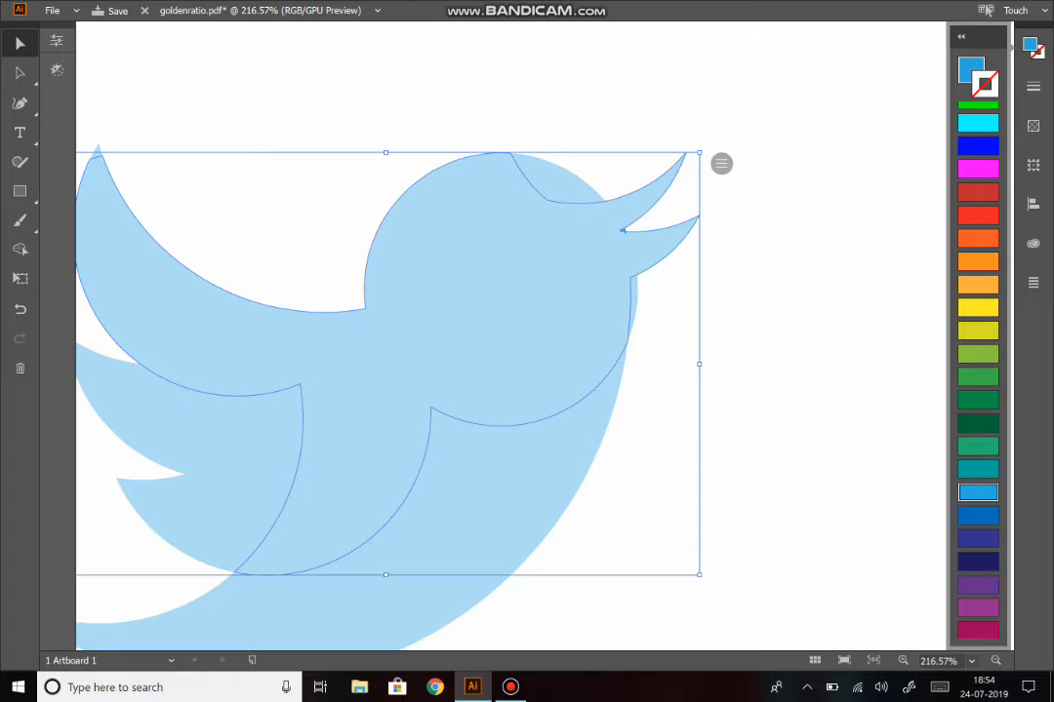
{"action": "key", "text": "shift+m"}
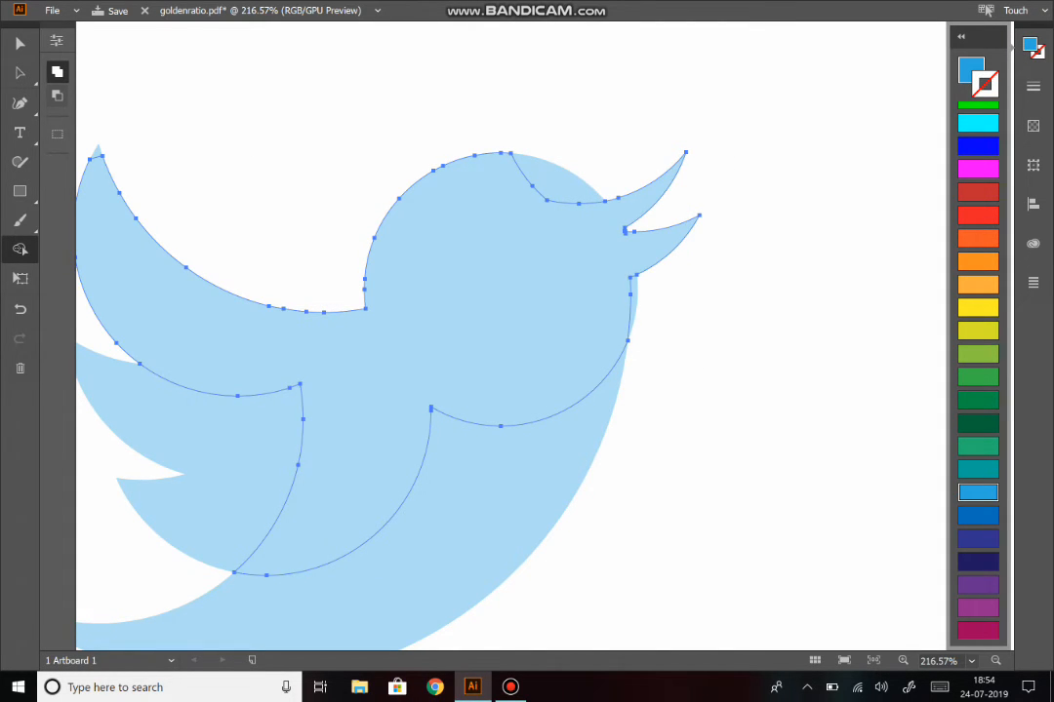
Step: Try to merge the crown piece into the head with Shape Builder, and deselect the artwork
{"action": "key", "text": "v"}
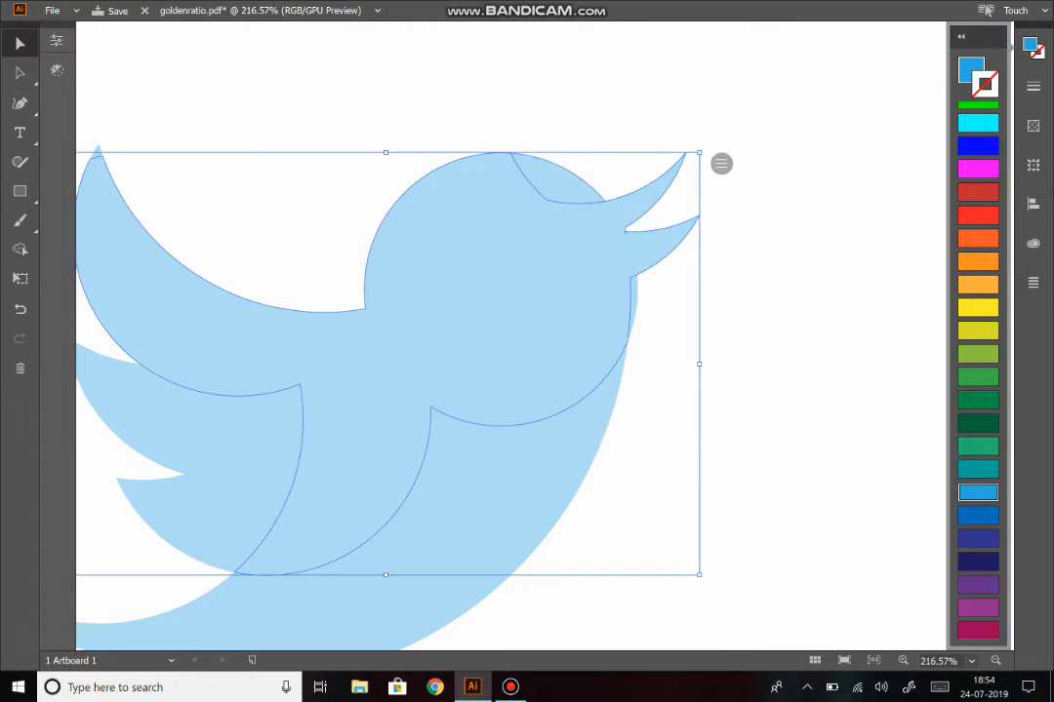
{"action": "left_click", "coordinate": [20, 249]}
{"action": "left_click_drag", "start_coordinate": [543, 182], "coordinate": [621, 236]}
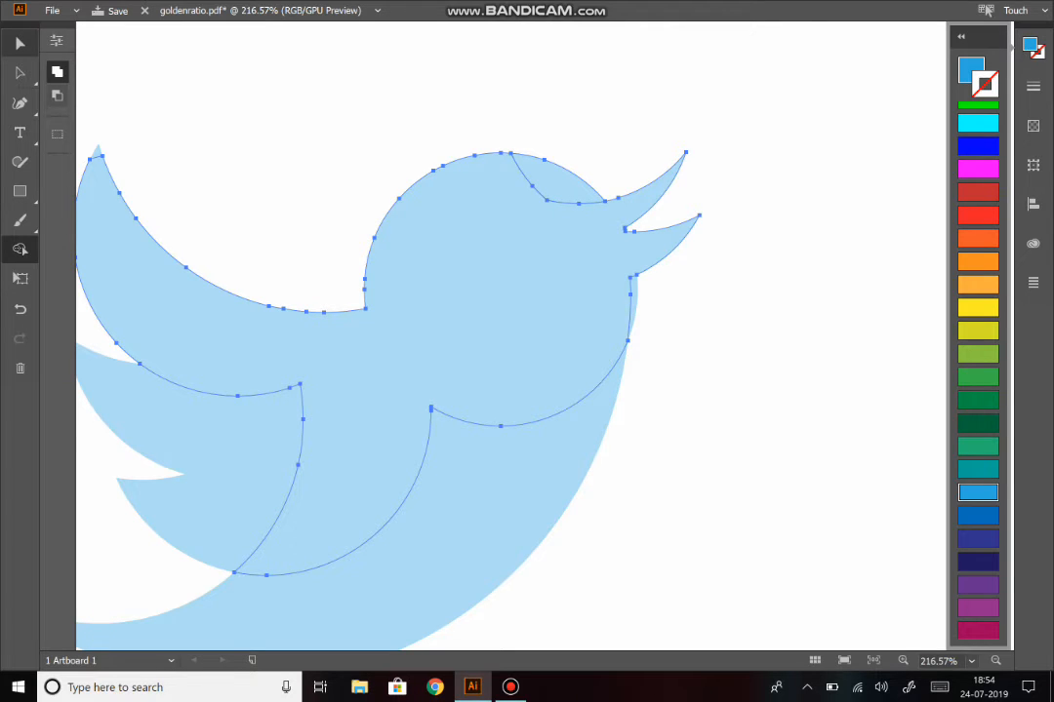
{"action": "left_click", "coordinate": [20, 72]}
{"action": "left_click", "coordinate": [20, 43]}
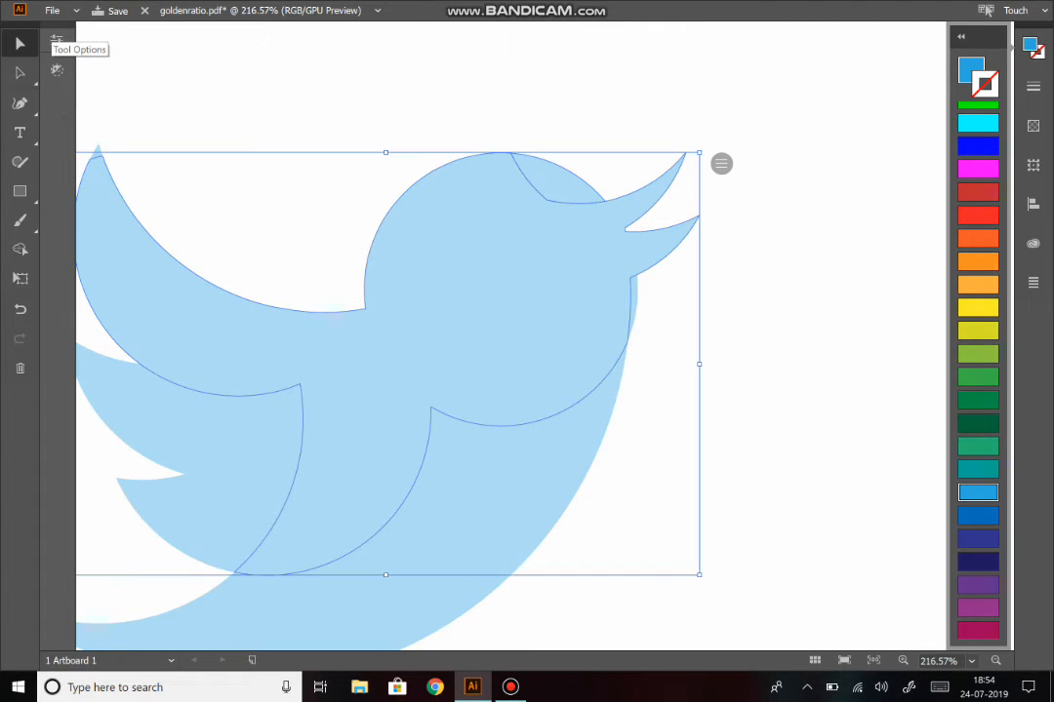
{"action": "left_click", "coordinate": [828, 150]}
{"action": "scroll", "coordinate": [768, 292], "scroll_direction": "down", "scroll_amount": 1}
{"action": "scroll", "coordinate": [734, 265], "scroll_direction": "down", "scroll_amount": 2}
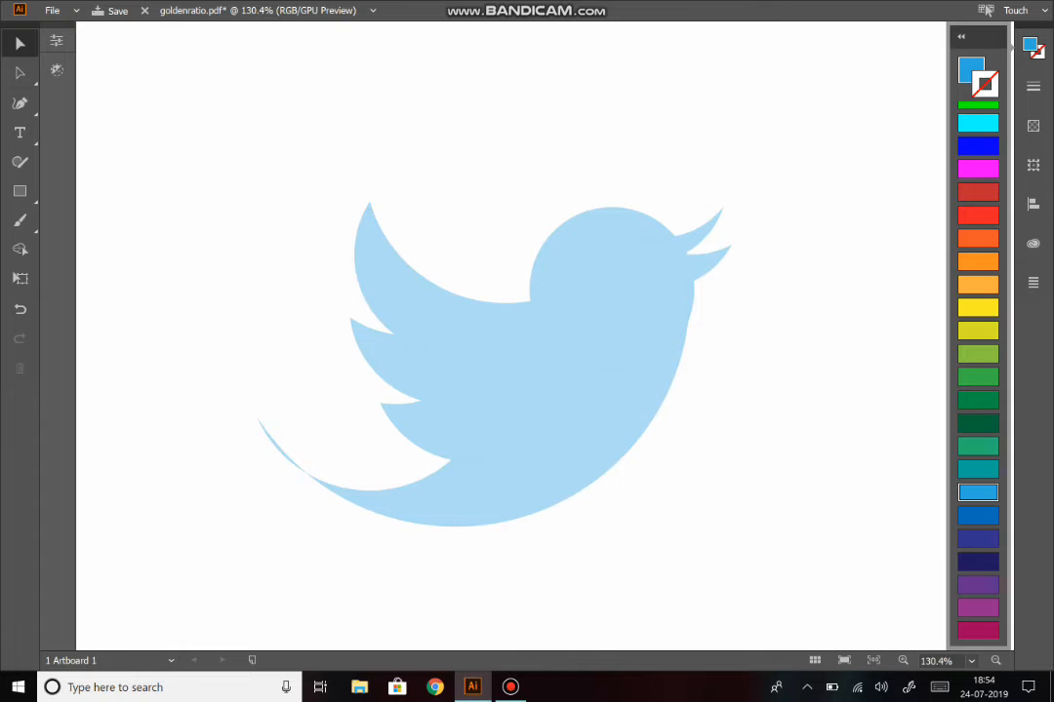
Step: Select the whole bird and enlarge it proportionally with Free Transform until it spans about 60% of the artboard's width
{"action": "scroll", "coordinate": [788, 321], "scroll_direction": "down", "scroll_amount": 2}
{"action": "scroll", "coordinate": [595, 332], "scroll_direction": "right", "scroll_amount": 3}
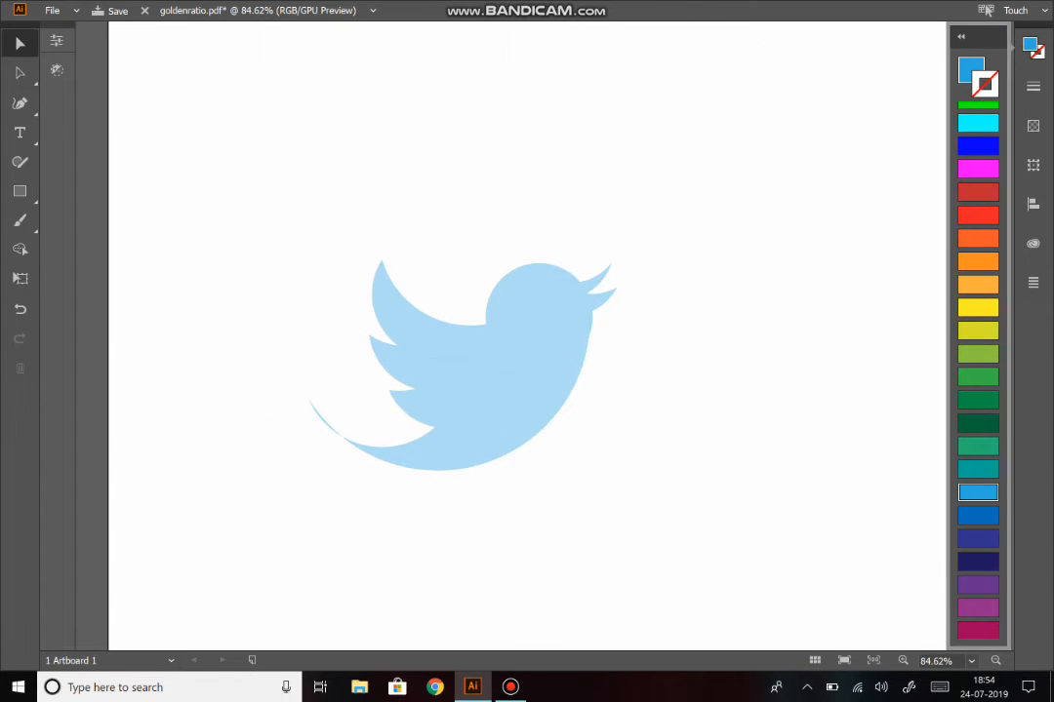
{"action": "left_click_drag", "start_coordinate": [244, 145], "coordinate": [593, 477]}
{"action": "scroll", "coordinate": [710, 194], "scroll_direction": "right", "scroll_amount": 1}
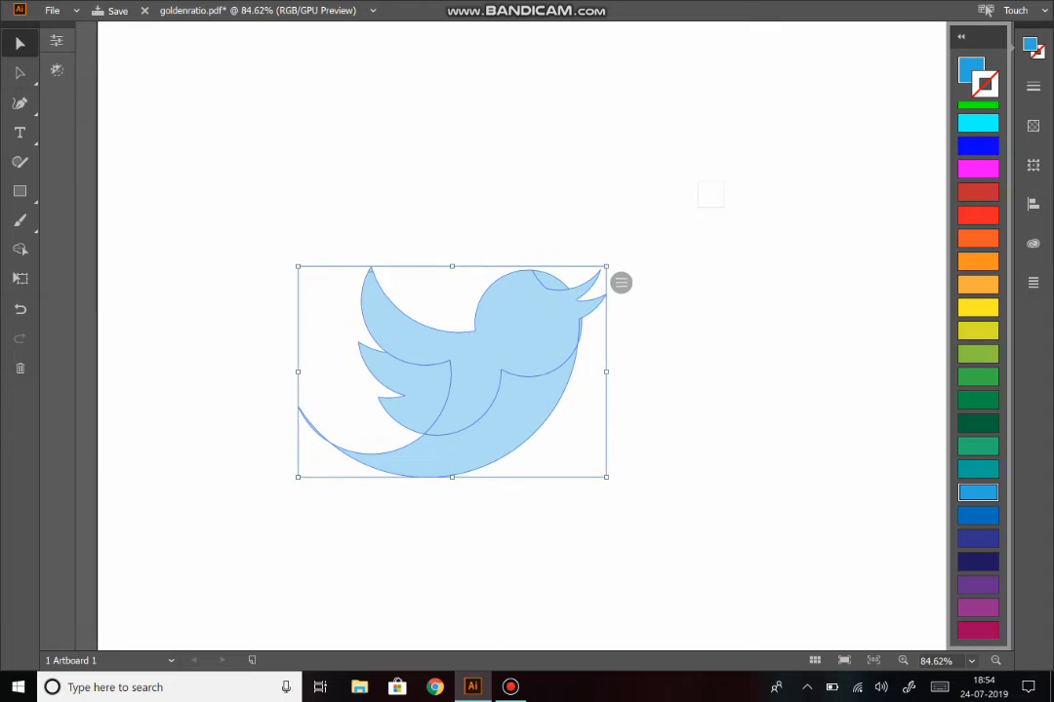
{"action": "scroll", "coordinate": [710, 194], "scroll_direction": "right", "scroll_amount": 1}
{"action": "scroll", "coordinate": [686, 261], "scroll_direction": "down", "scroll_amount": 2}
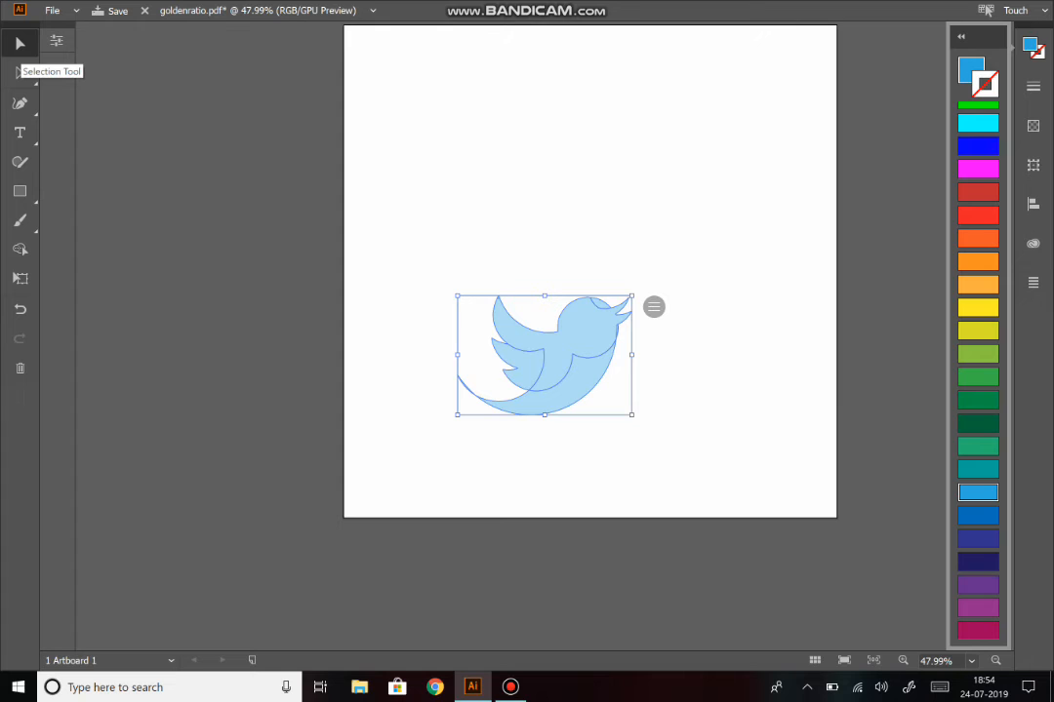
{"action": "left_click", "coordinate": [20, 72]}
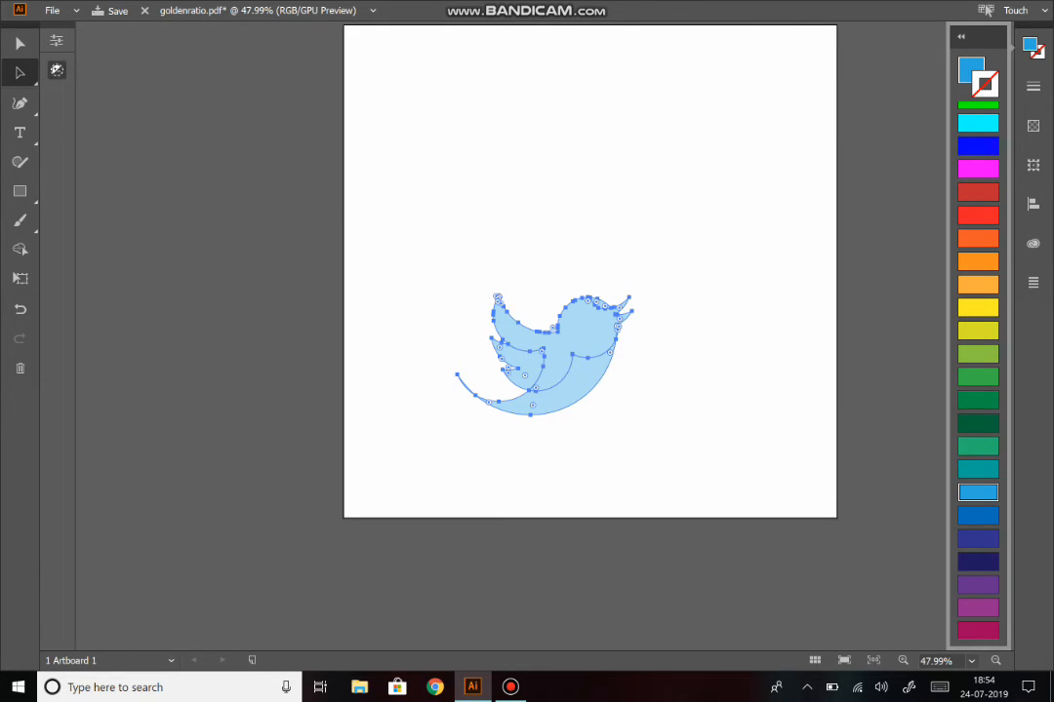
{"action": "key", "text": "v"}
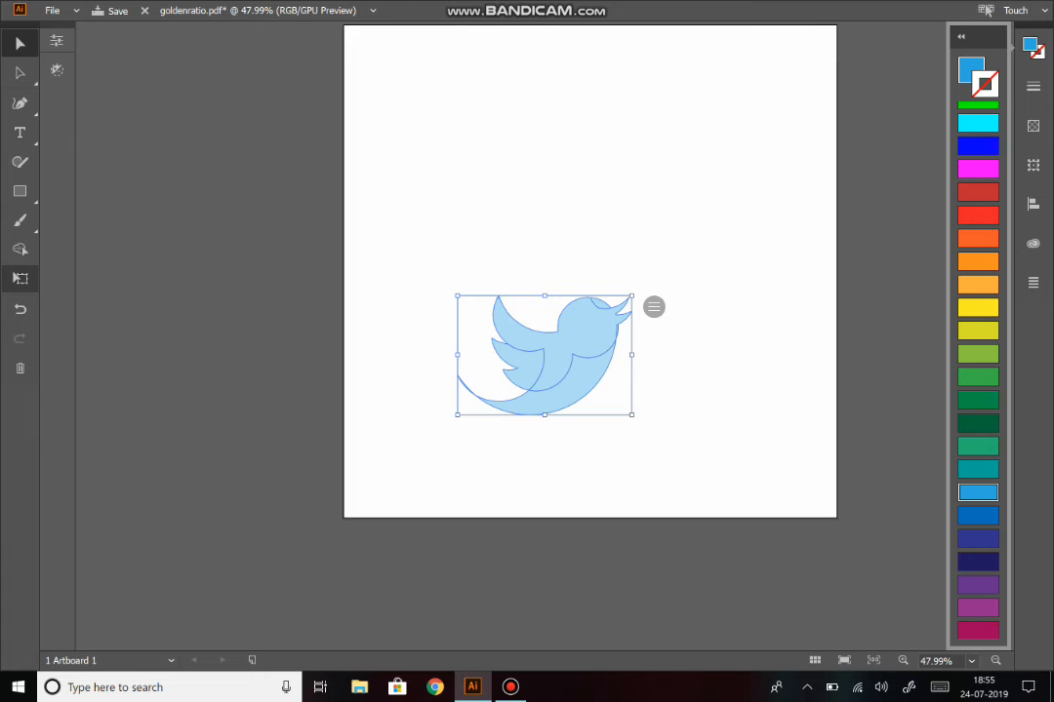
{"action": "left_click", "coordinate": [18, 278]}
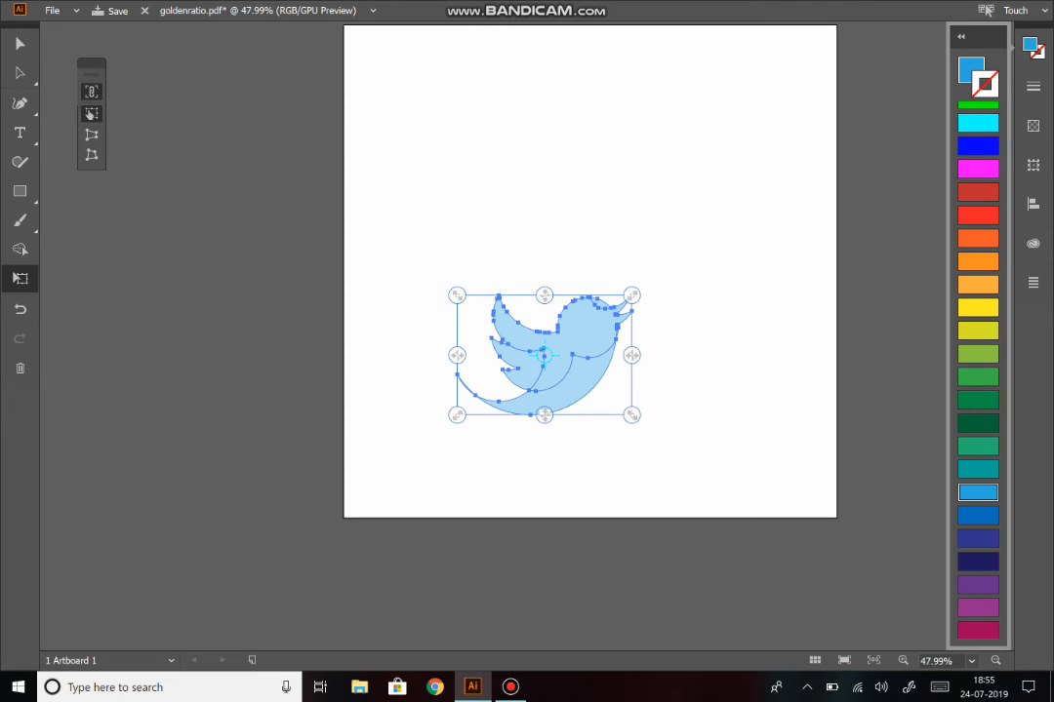
{"action": "left_click_drag", "start_coordinate": [631, 295], "coordinate": [760, 207]}
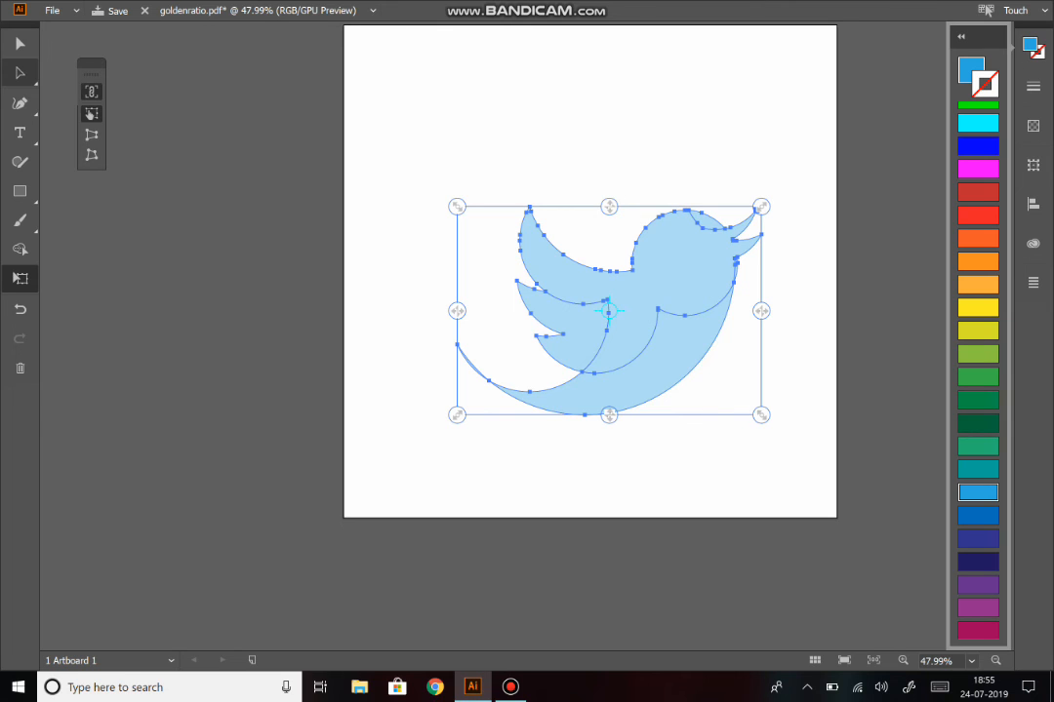
Step: Move the enlarged bird up and slightly left to centre it on the artboard, and deselect it
{"action": "left_click", "coordinate": [19, 43]}
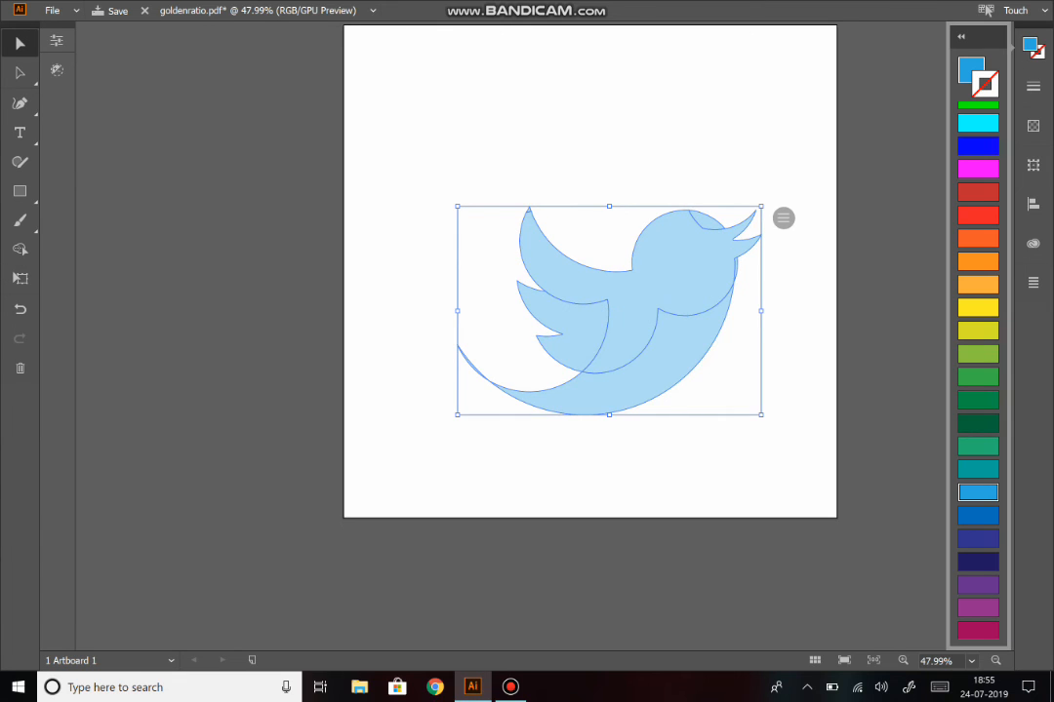
{"action": "left_click_drag", "start_coordinate": [556, 284], "coordinate": [529, 251]}
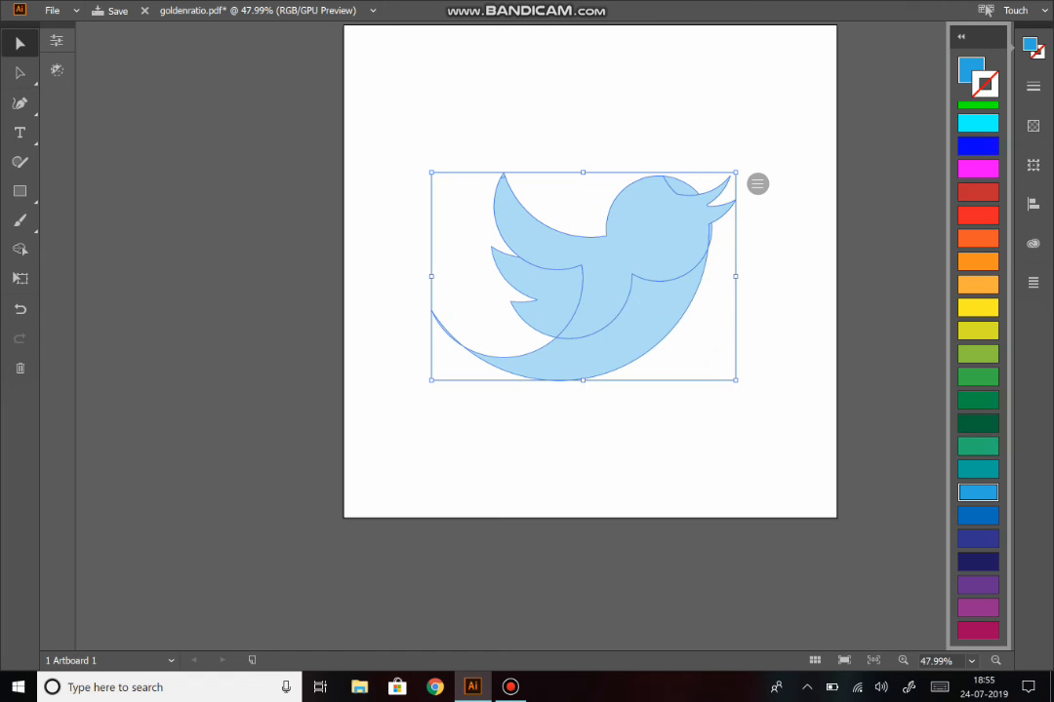
{"action": "key", "text": "ctrl+shift+a"}
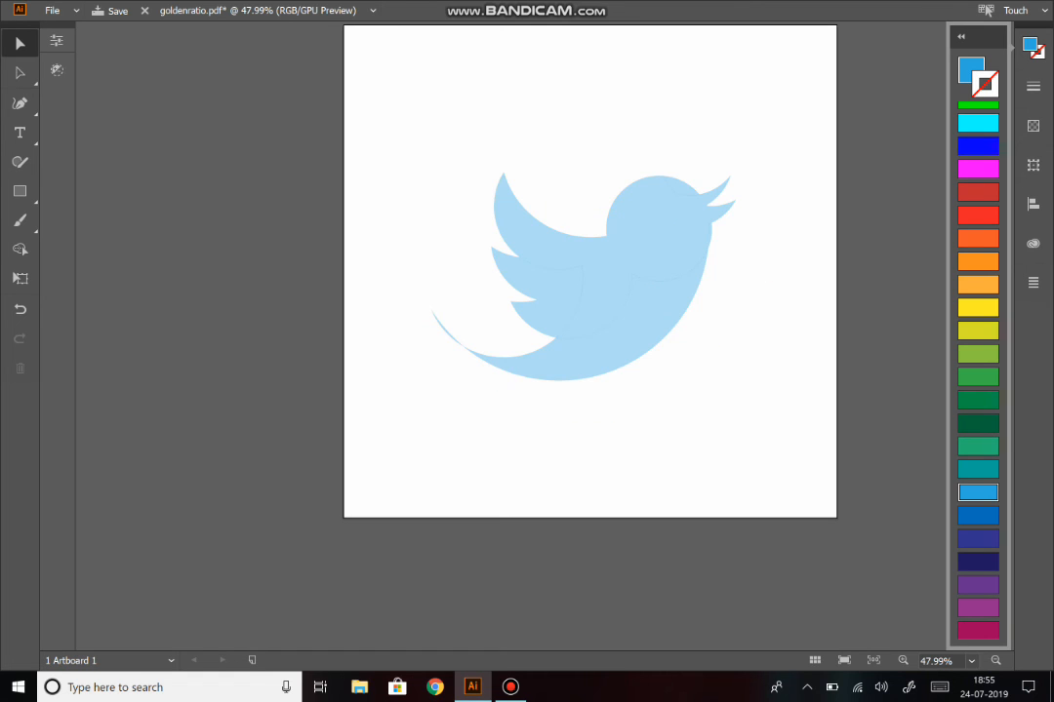
{"action": "scroll", "coordinate": [750, 382], "scroll_direction": "down", "scroll_amount": 5}
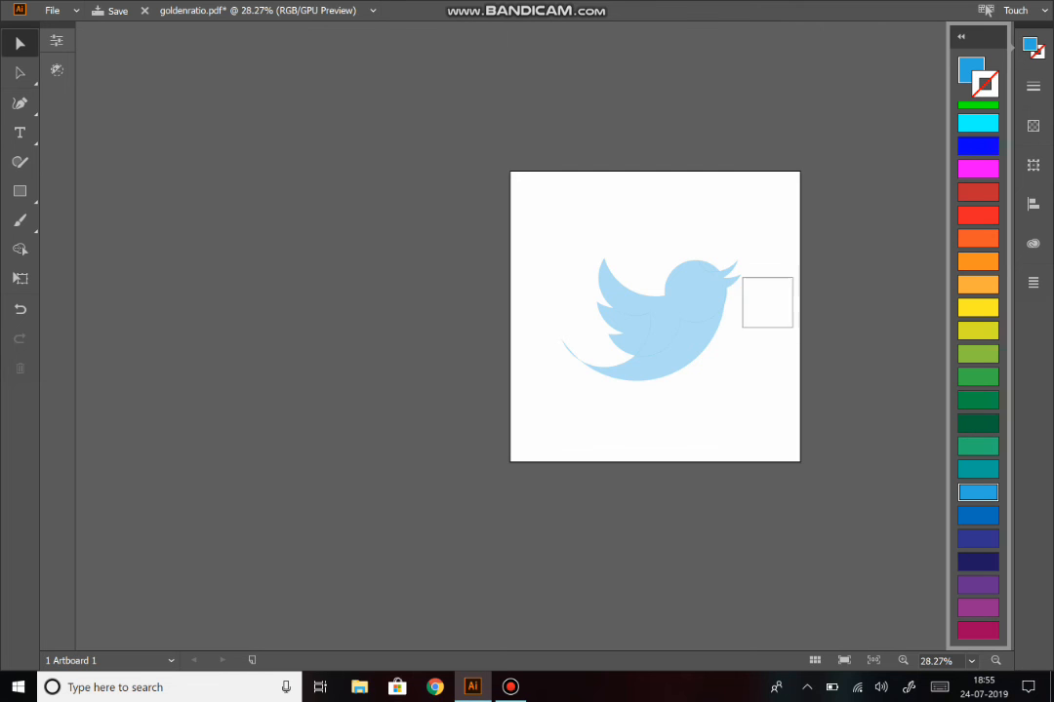
{"action": "scroll", "coordinate": [765, 342], "scroll_direction": "up", "scroll_amount": 6}
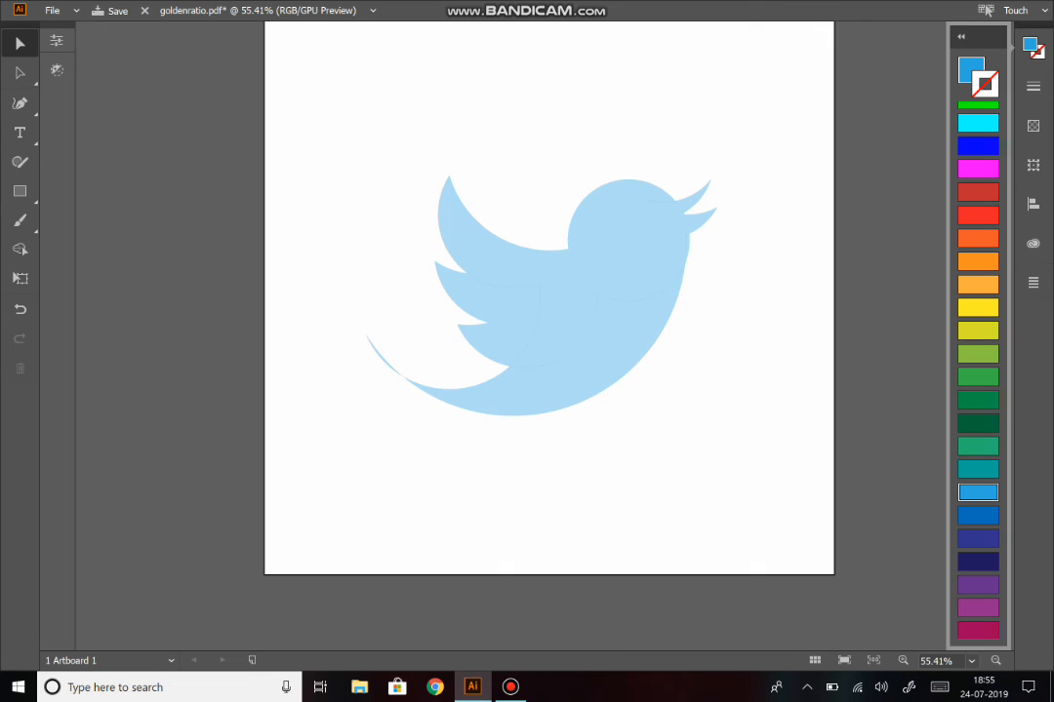